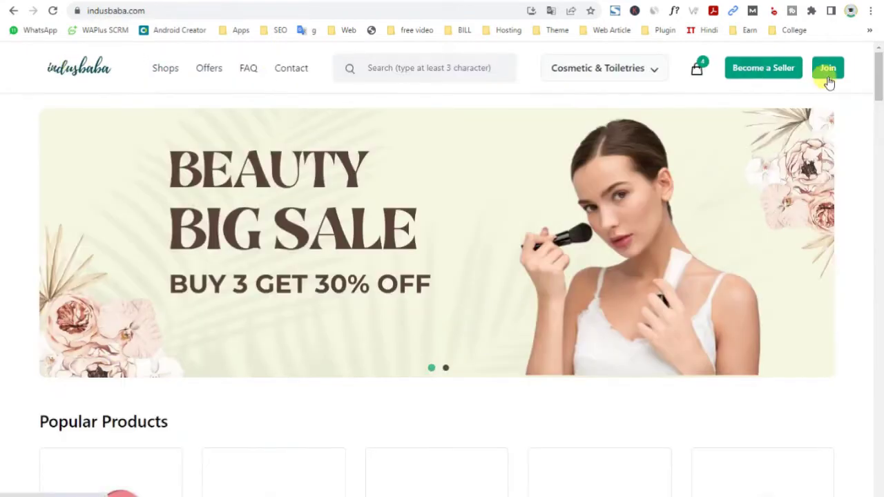
# Browse the Cosmetic & Toiletries, Clothing & Accessories and Books & Stationery category pages
pyautogui.click(580, 67)
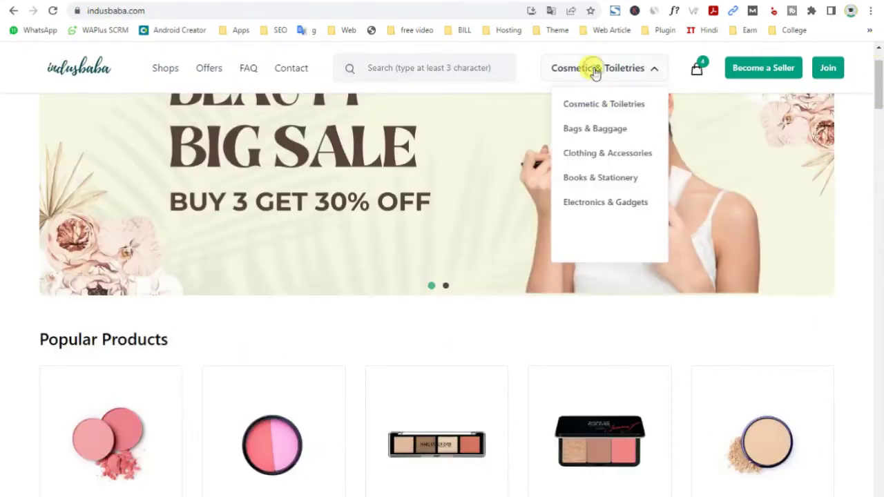
pyautogui.click(587, 103)
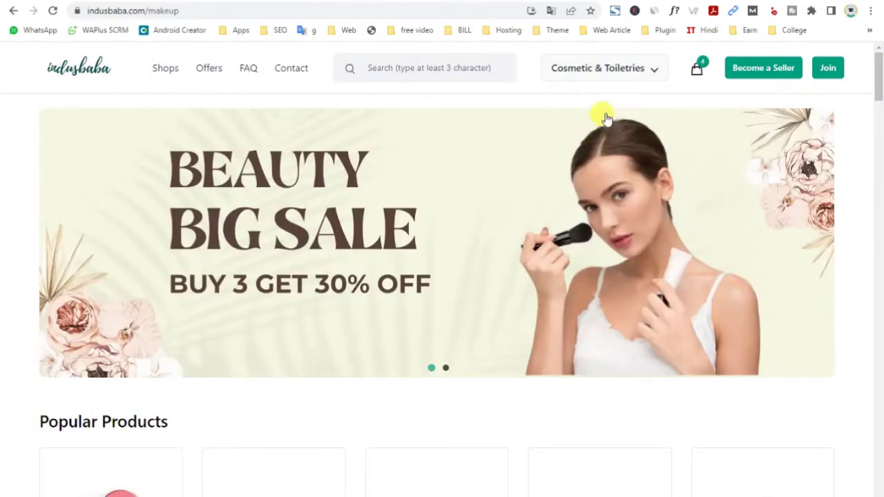
pyautogui.click(598, 74)
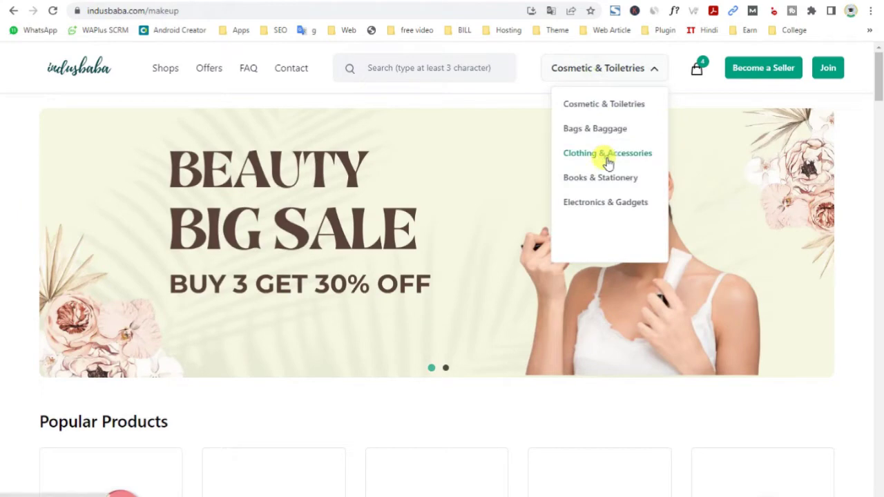
pyautogui.click(607, 156)
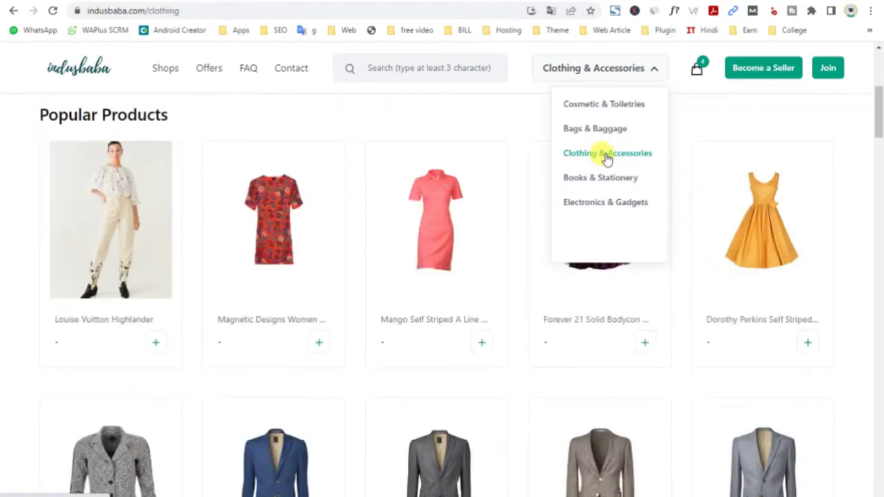
pyautogui.scroll(-6, 606, 158)
pyautogui.click(602, 184)
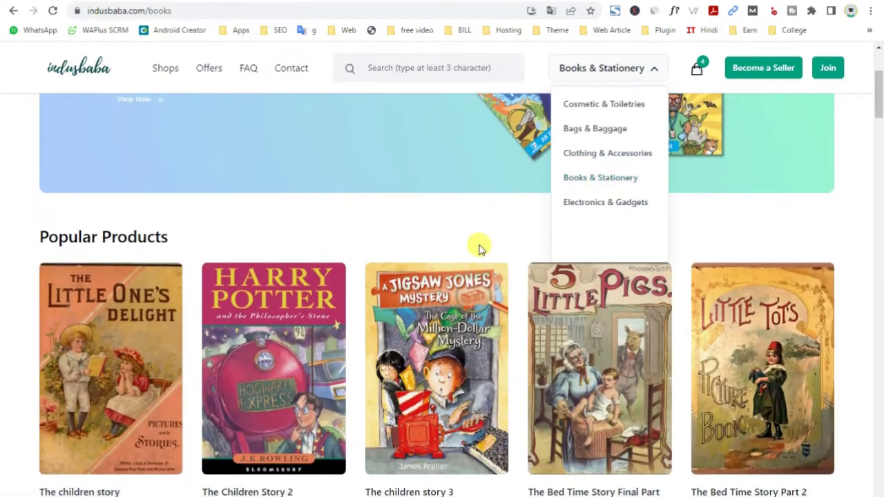
pyautogui.scroll(-3, 483, 249)
# Open the Electronics & Gadgets category, scroll through its page, and select the site address
pyautogui.click(594, 203)
pyautogui.scroll(-2, 428, 270)
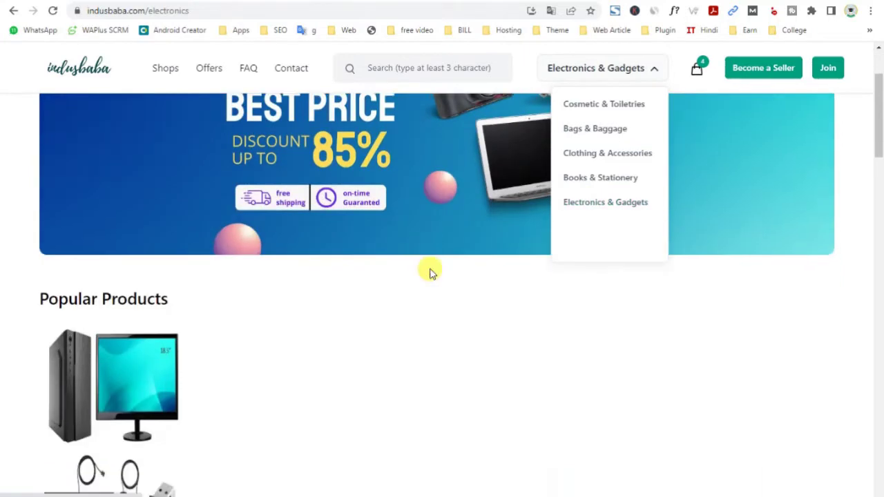
pyautogui.scroll(-2, 428, 270)
pyautogui.scroll(1, 428, 269)
pyautogui.scroll(3, 428, 269)
pyautogui.scroll(-10, 429, 269)
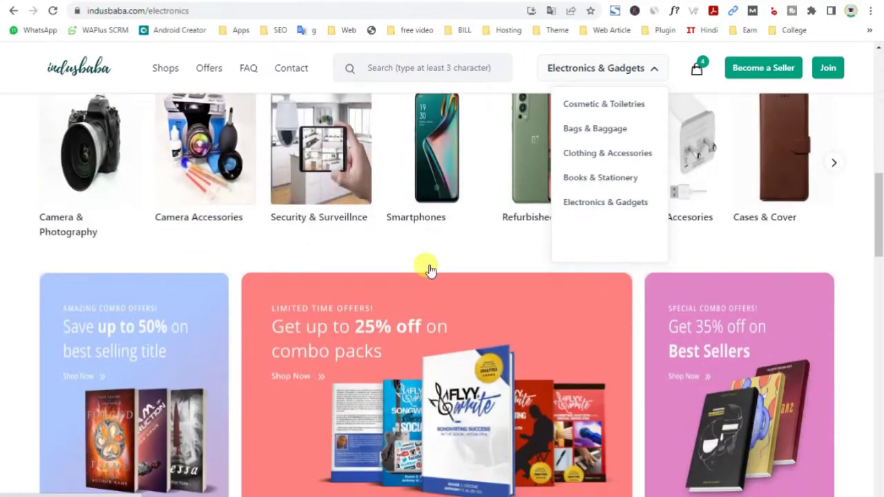
pyautogui.scroll(-4, 428, 269)
pyautogui.scroll(2, 429, 269)
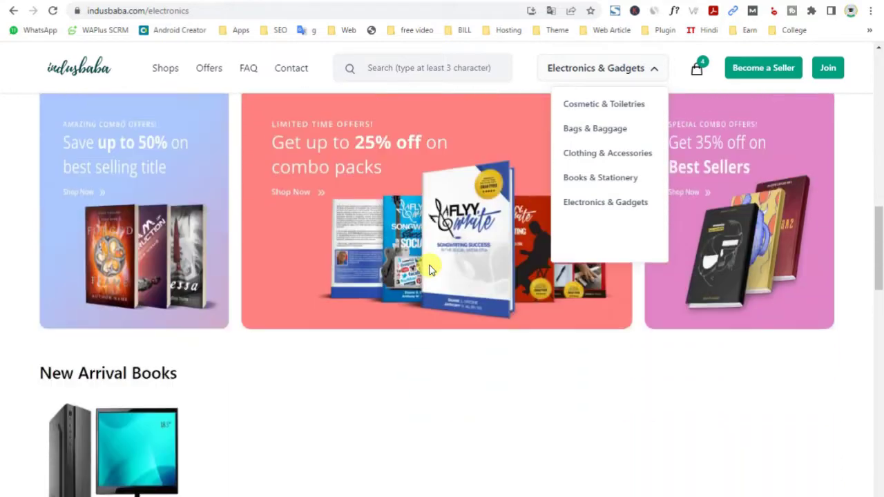
pyautogui.scroll(-4, 428, 269)
pyautogui.scroll(1, 429, 269)
pyautogui.scroll(-2, 428, 269)
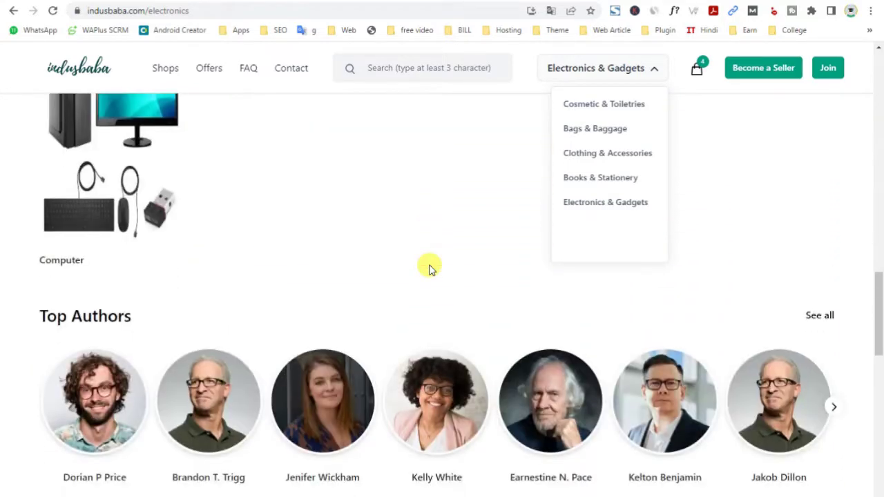
pyautogui.moveTo(878, 329); pyautogui.dragTo(878, 90)
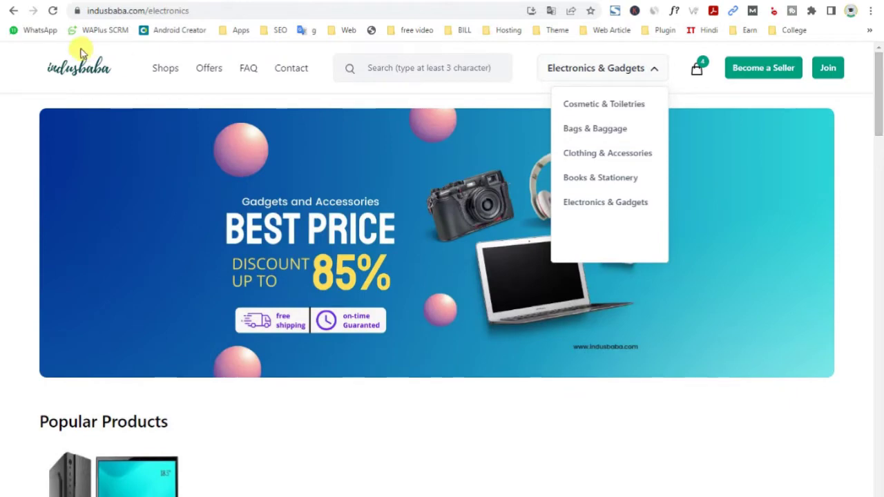
pyautogui.moveTo(87, 11); pyautogui.dragTo(149, 10)
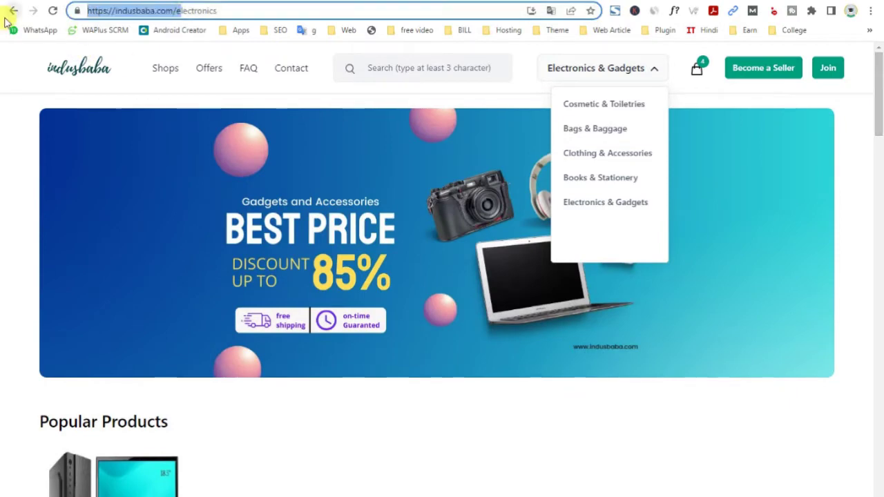
pyautogui.hotkey('ctrl', 't')
pyautogui.write('https://indusbaba.com/')
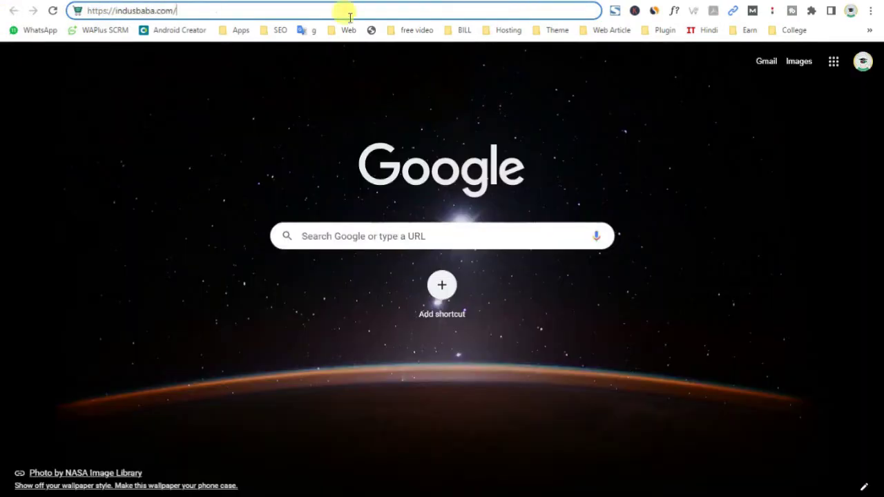
pyautogui.click(236, 11)
pyautogui.moveTo(89, 10); pyautogui.dragTo(115, 11)
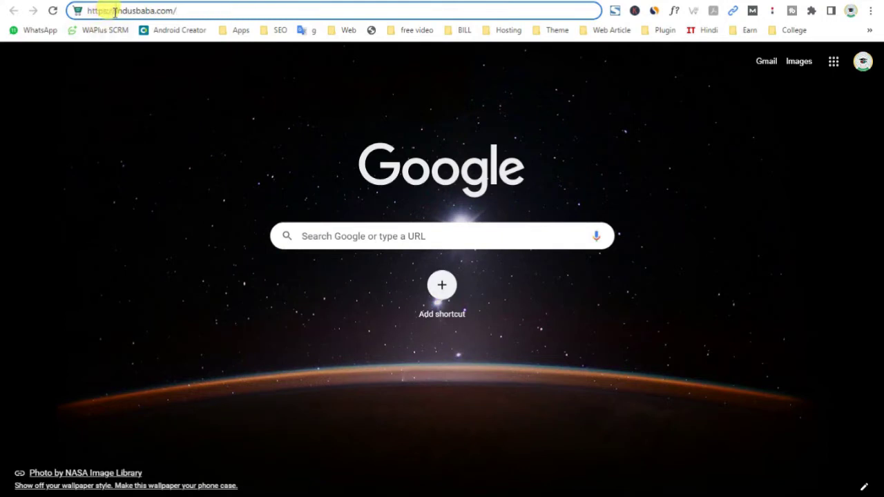
pyautogui.write('admin')
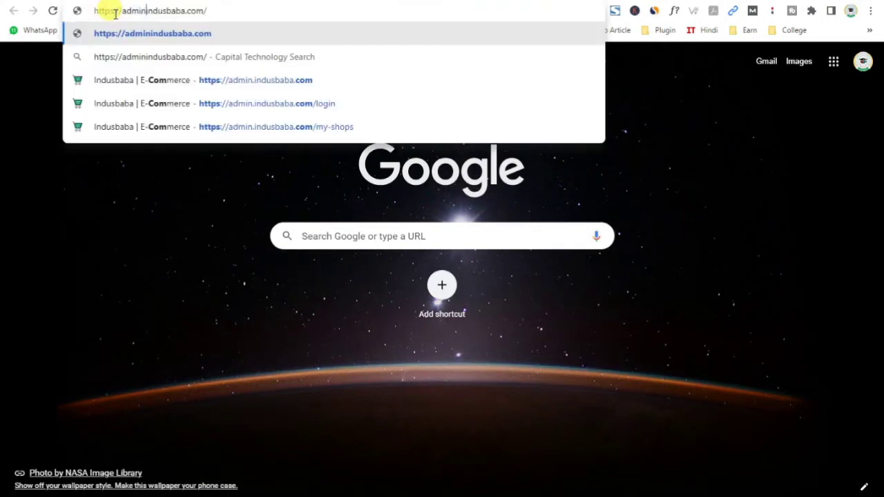
pyautogui.write('.')
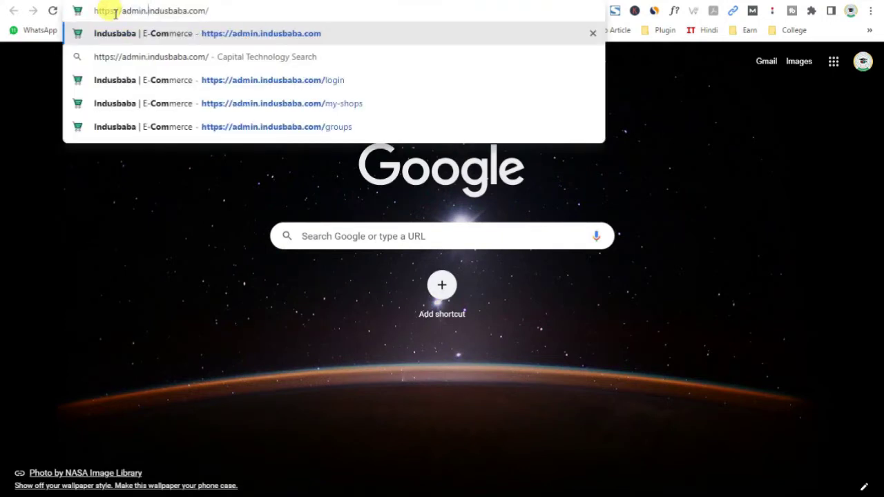
pyautogui.press('Return')
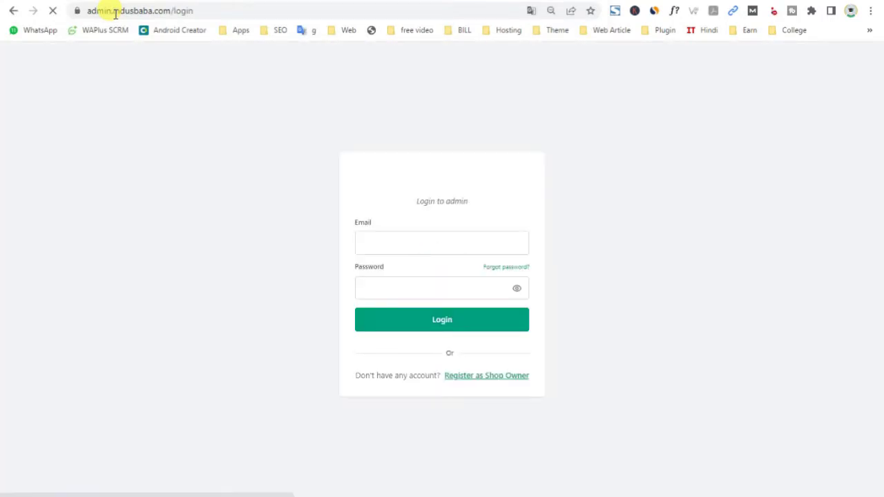
# Log in to the admin panel with the admin email and password
pyautogui.click(357, 242)
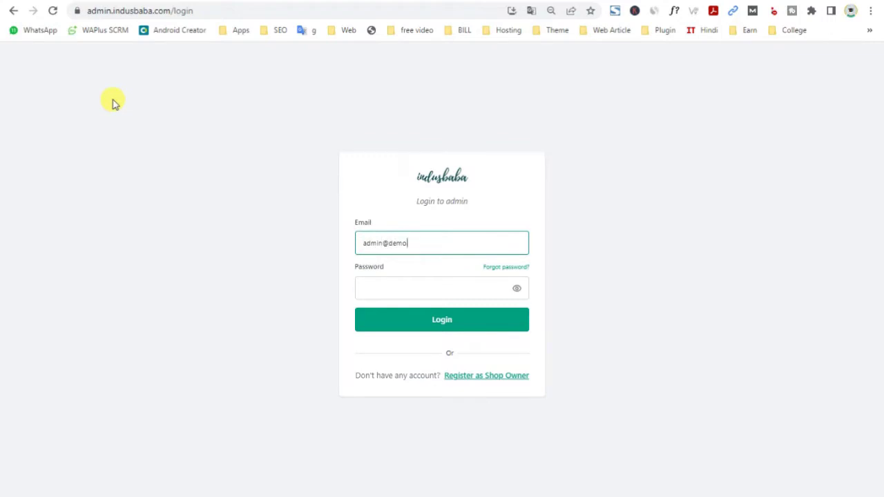
pyautogui.click(114, 102)
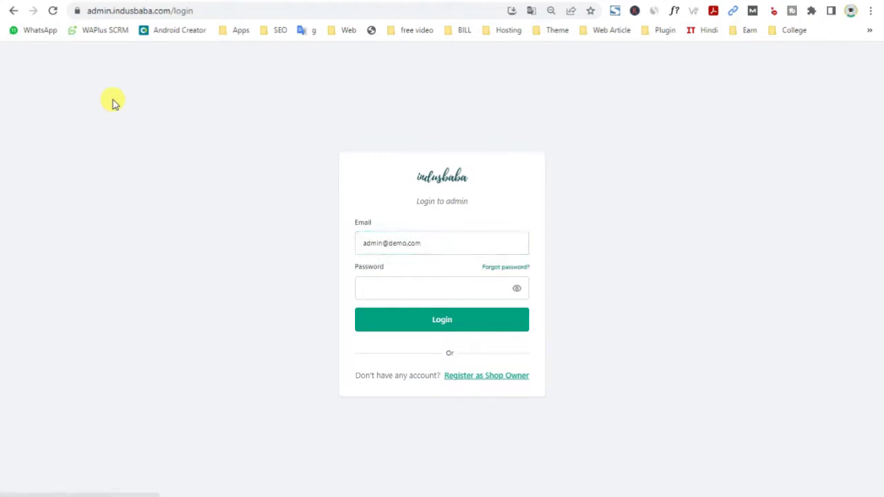
pyautogui.click(383, 292)
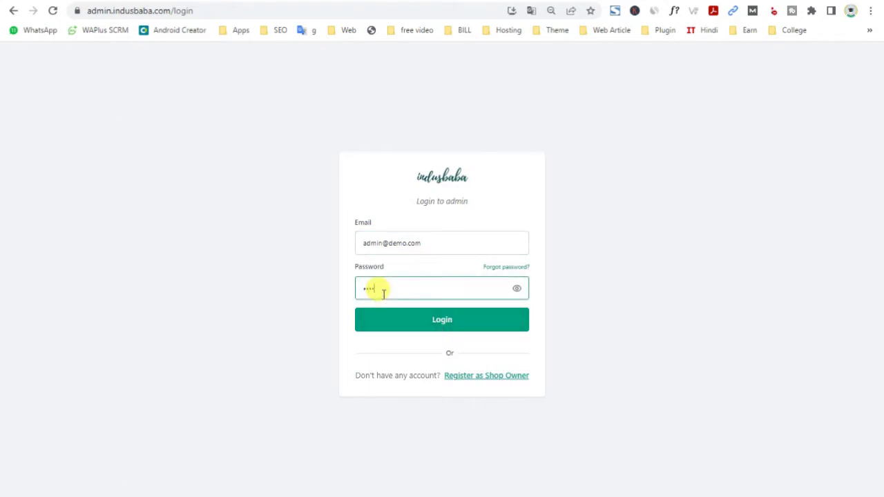
pyautogui.press('Return')
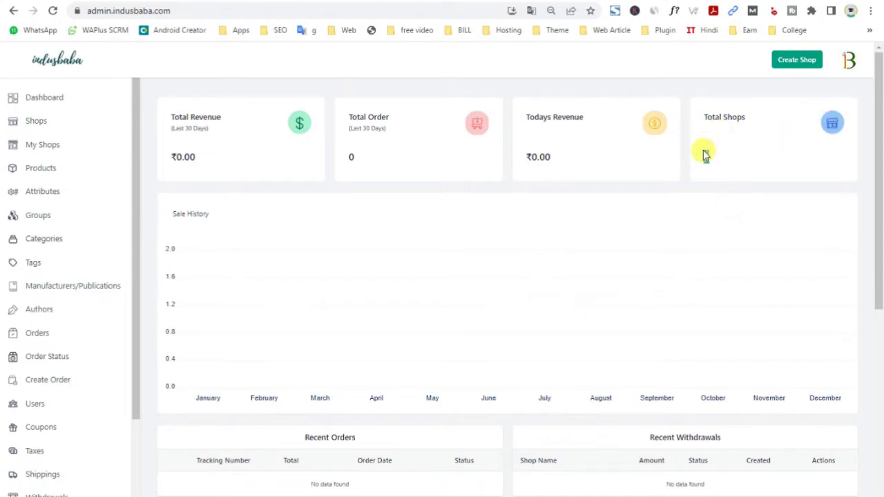
pyautogui.scroll(-4, 751, 147)
pyautogui.scroll(2, 751, 148)
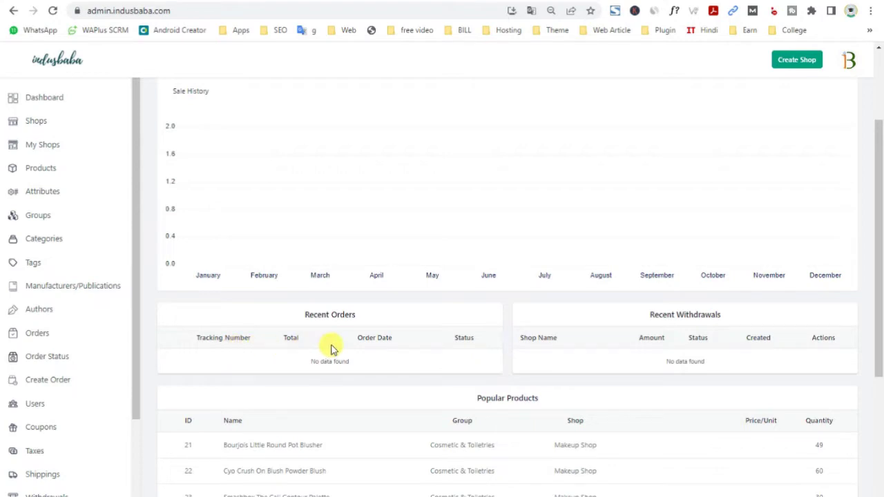
pyautogui.hotkey('ctrl', '+')
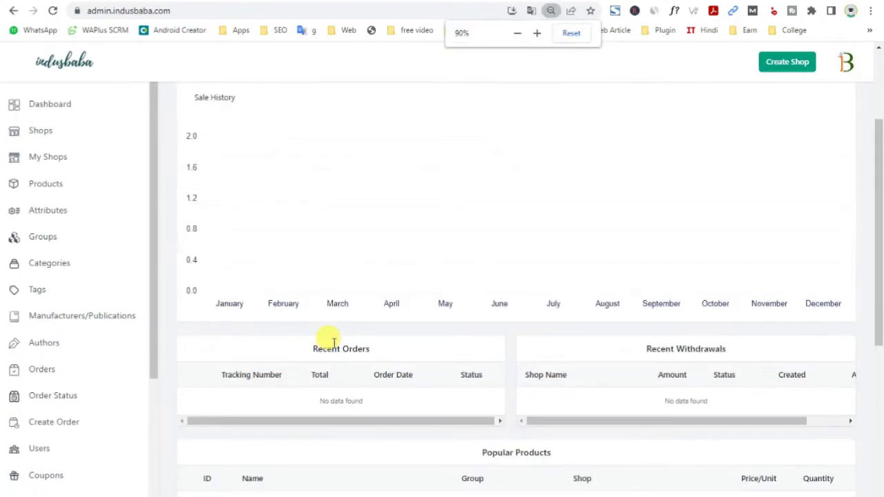
pyautogui.hotkey('ctrl', '+')
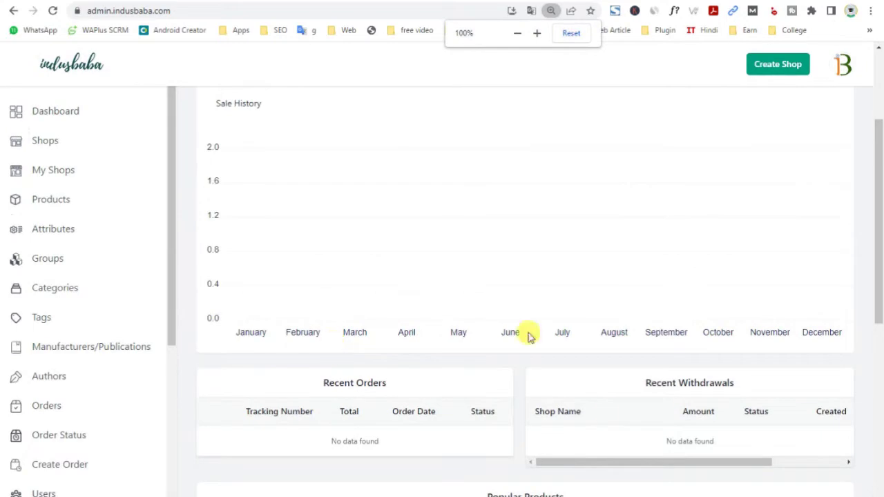
pyautogui.scroll(1, 680, 404)
pyautogui.scroll(-1, 680, 404)
pyautogui.scroll(3, 680, 403)
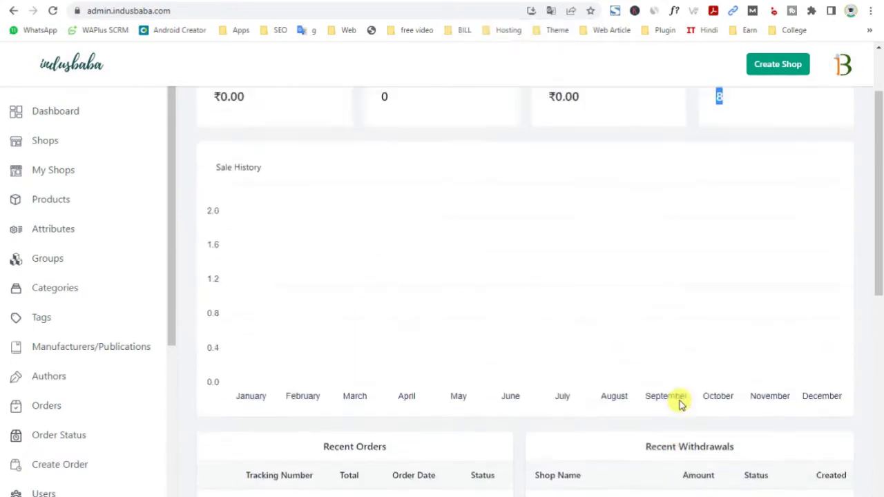
pyautogui.moveTo(211, 257); pyautogui.dragTo(304, 263)
pyautogui.scroll(-4, 876, 264)
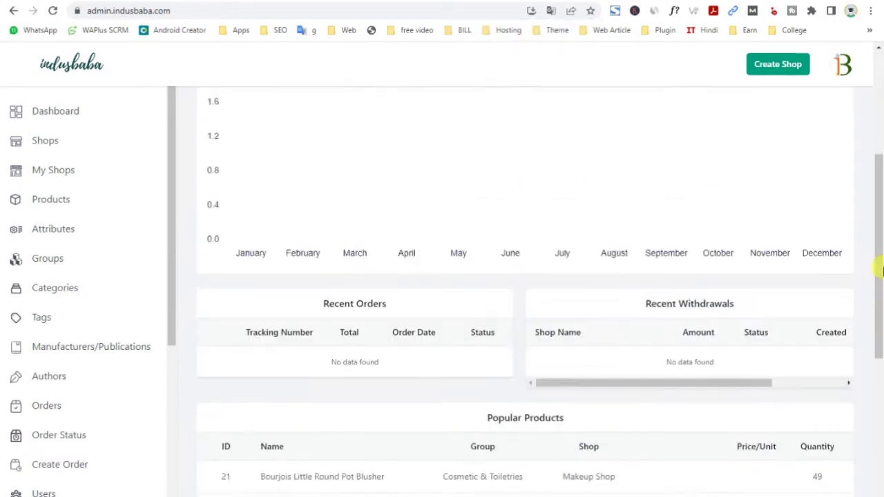
pyautogui.moveTo(655, 369); pyautogui.dragTo(785, 373)
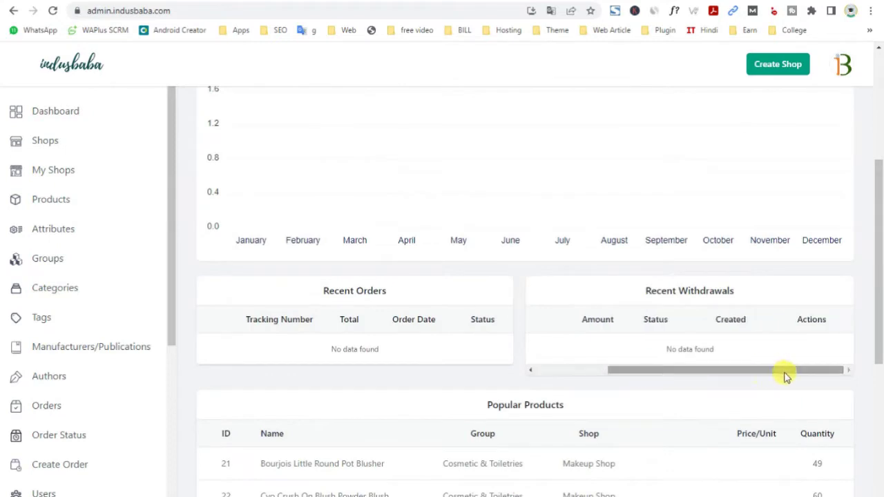
pyautogui.moveTo(880, 304); pyautogui.dragTo(879, 378)
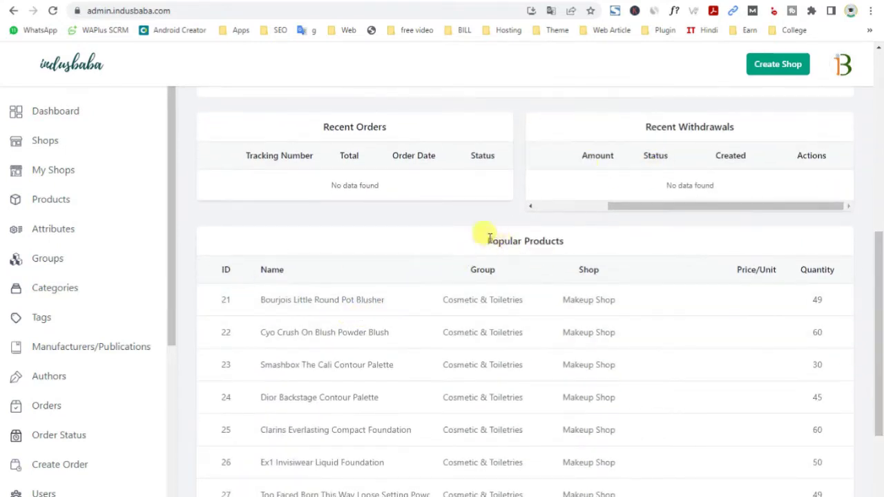
pyautogui.moveTo(479, 235); pyautogui.dragTo(600, 254)
pyautogui.scroll(-2, 545, 348)
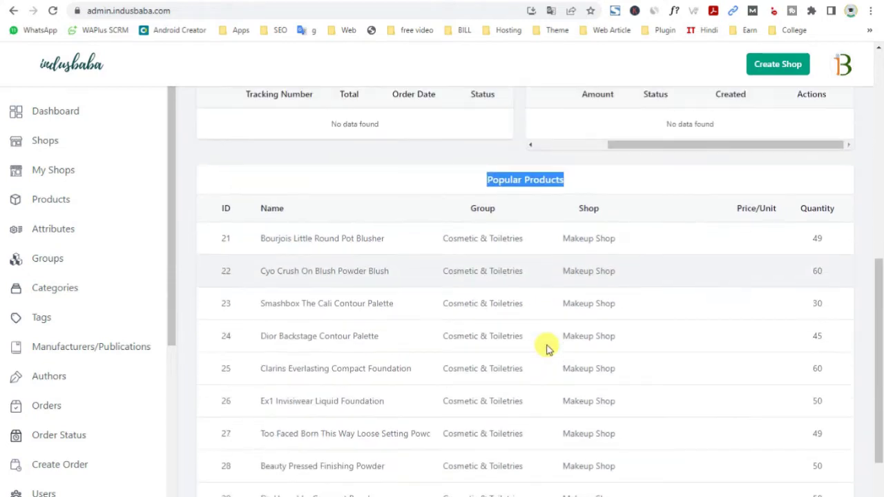
pyautogui.scroll(1, 545, 349)
pyautogui.scroll(-1, 545, 348)
pyautogui.moveTo(878, 346); pyautogui.dragTo(870, 200)
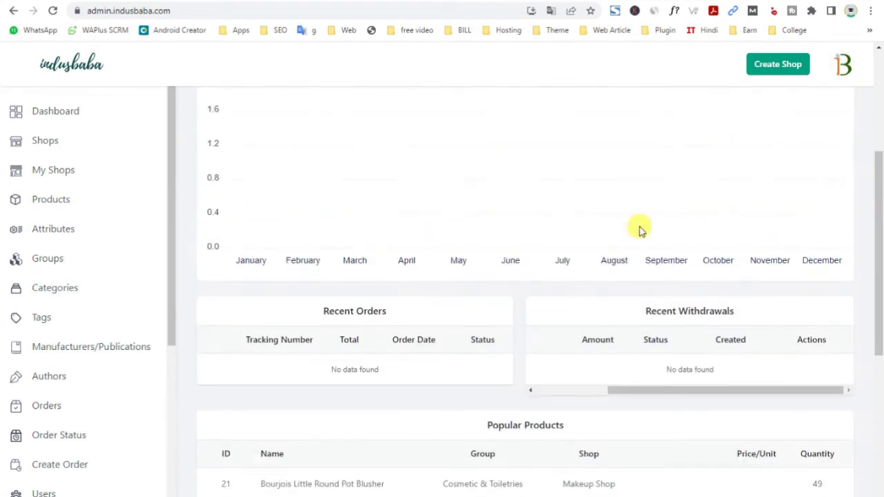
pyautogui.scroll(4, 638, 230)
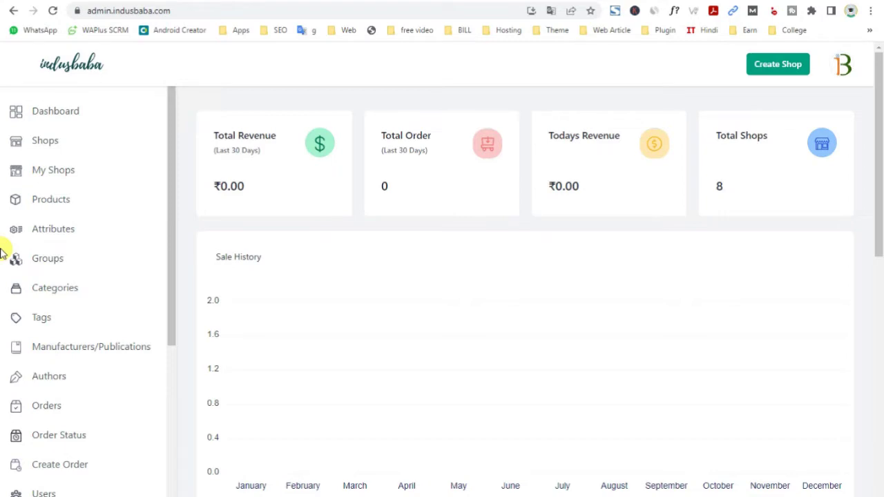
pyautogui.click(38, 146)
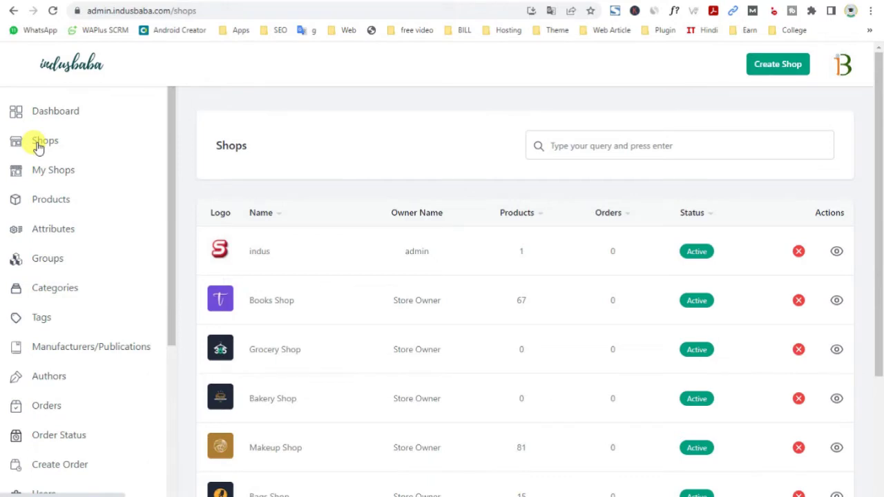
pyautogui.click(836, 301)
pyautogui.scroll(-2, 371, 315)
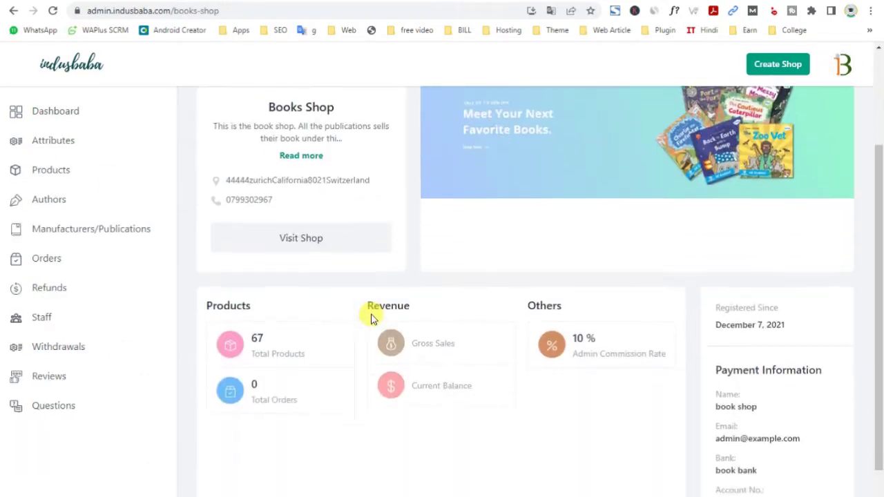
pyautogui.scroll(2, 370, 315)
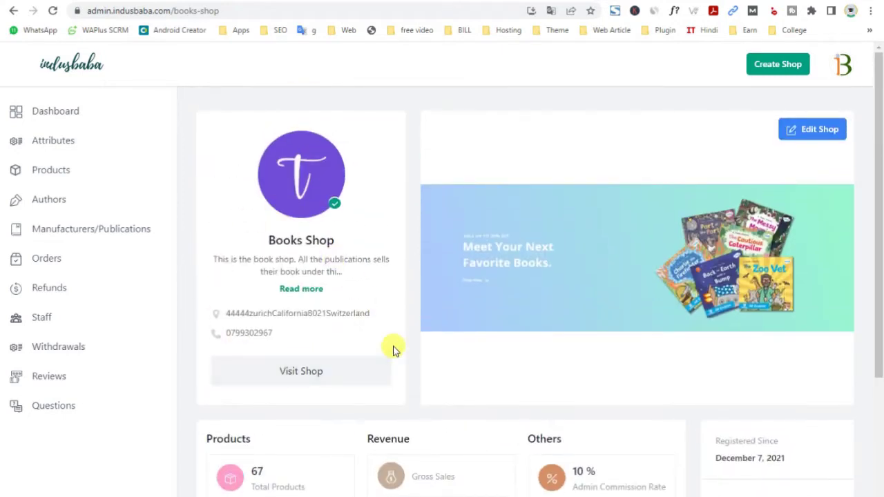
pyautogui.scroll(-3, 366, 355)
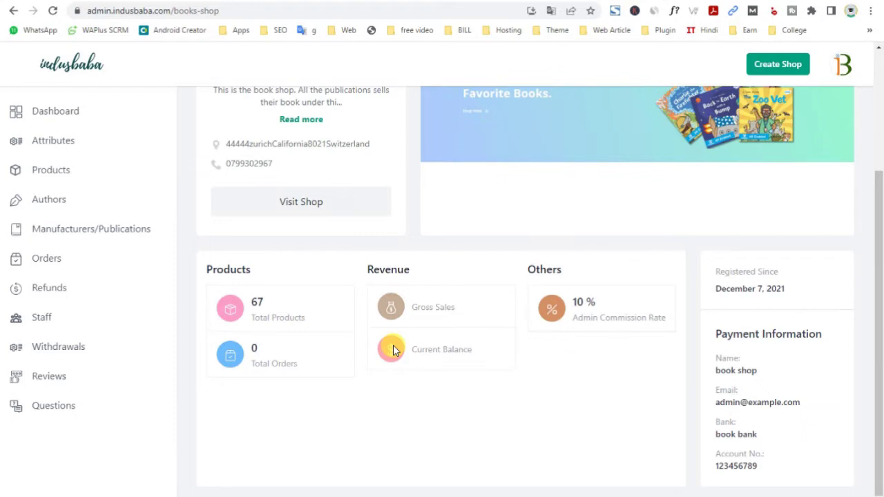
pyautogui.scroll(3, 393, 350)
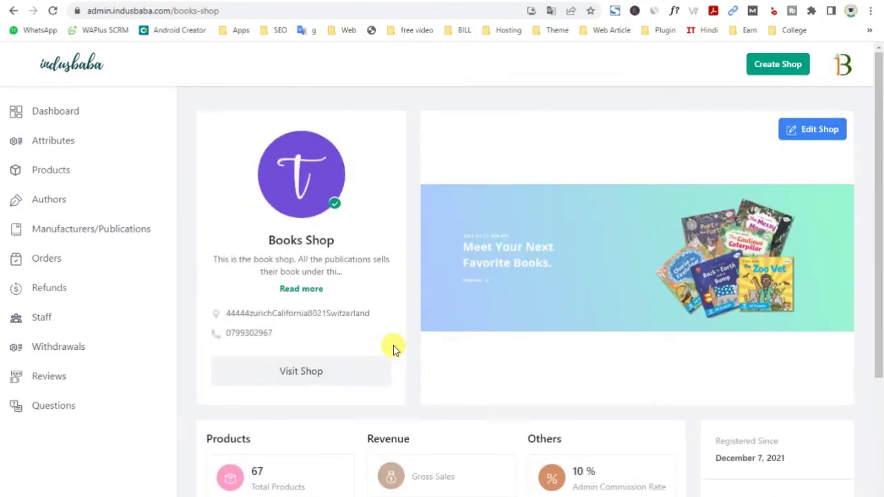
pyautogui.moveTo(266, 240); pyautogui.dragTo(321, 238)
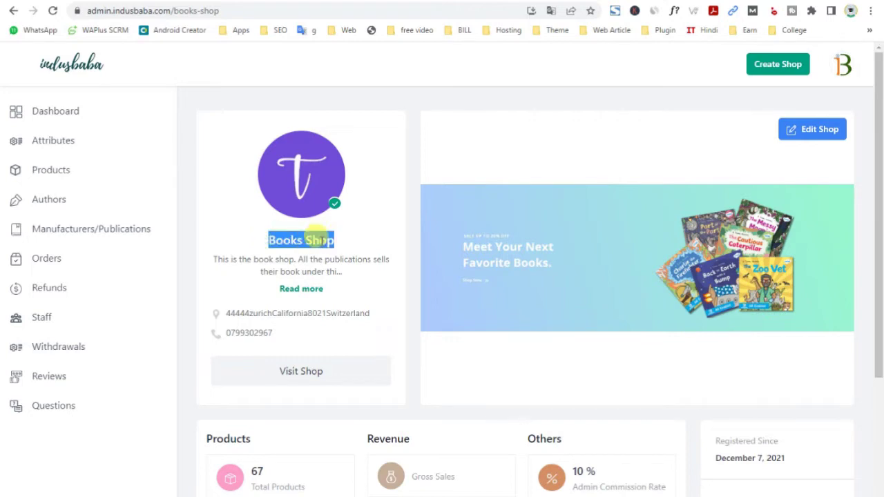
pyautogui.click(10, 10)
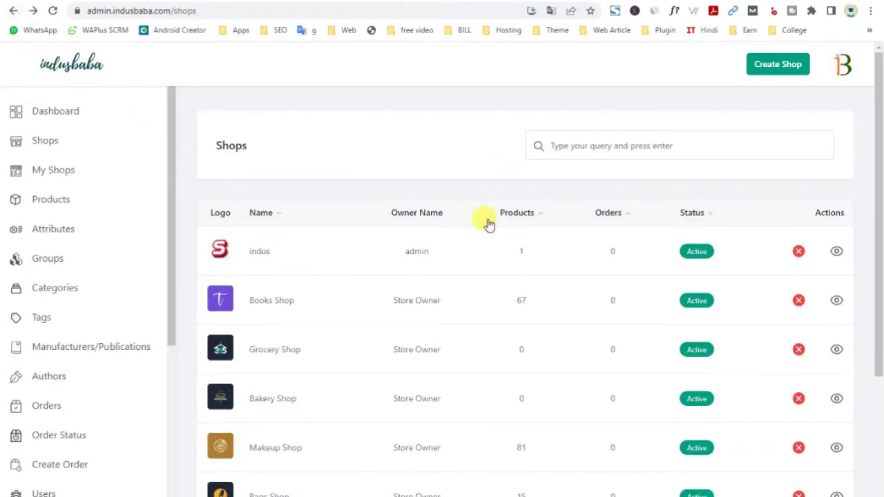
pyautogui.click(82, 119)
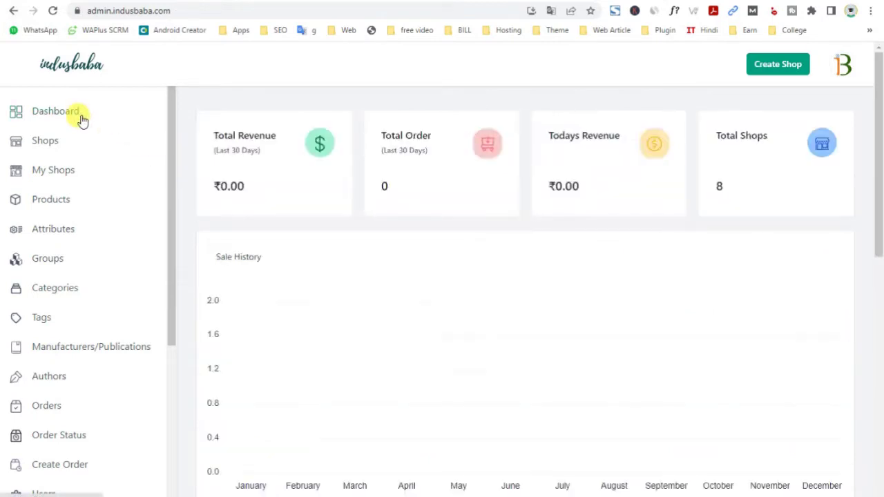
# Start a new shop and open the file picker for its logo image
pyautogui.click(770, 69)
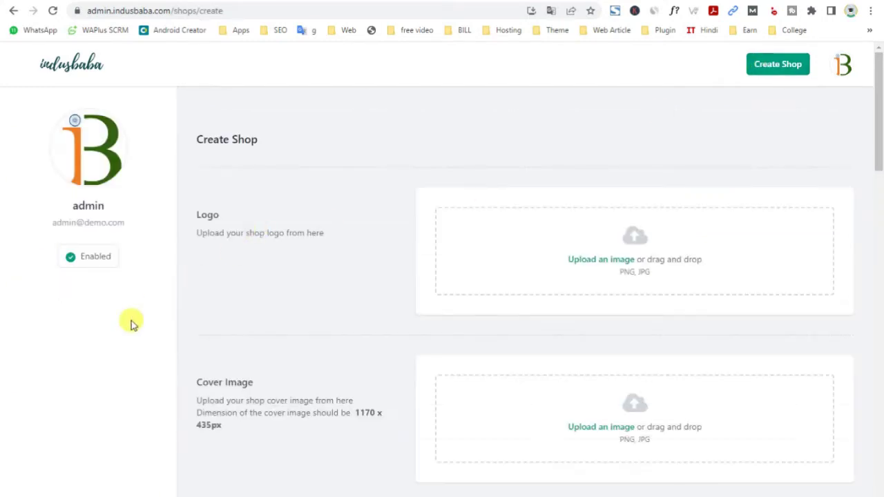
pyautogui.click(609, 262)
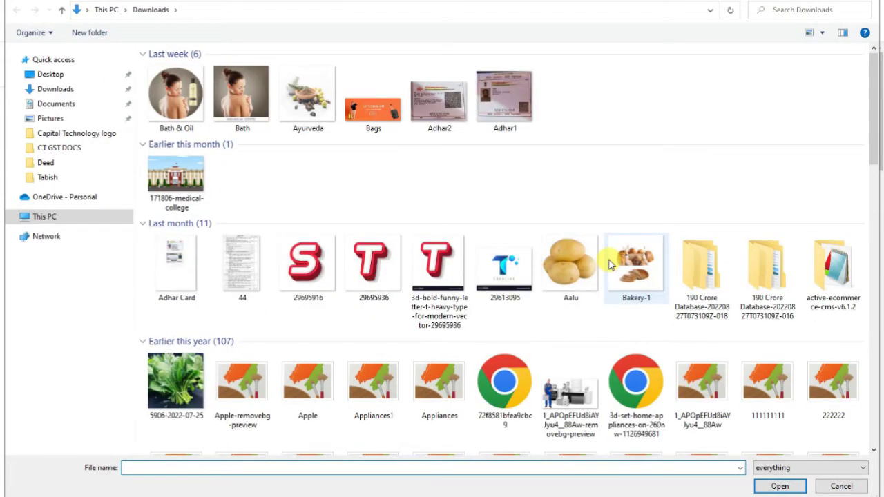
pyautogui.scroll(-3, 366, 283)
# Upload the ShopOn Logo image as the shop logo
pyautogui.doubleClick(177, 418)
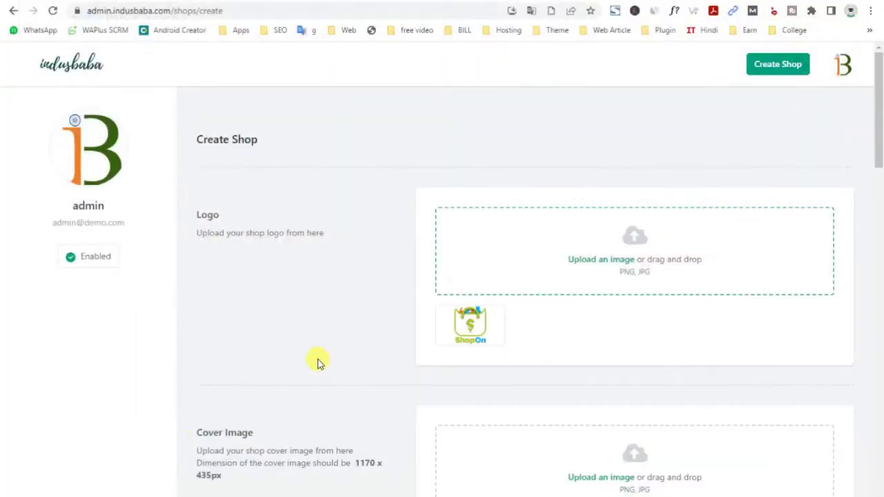
pyautogui.scroll(-2, 339, 351)
pyautogui.scroll(-3, 214, 351)
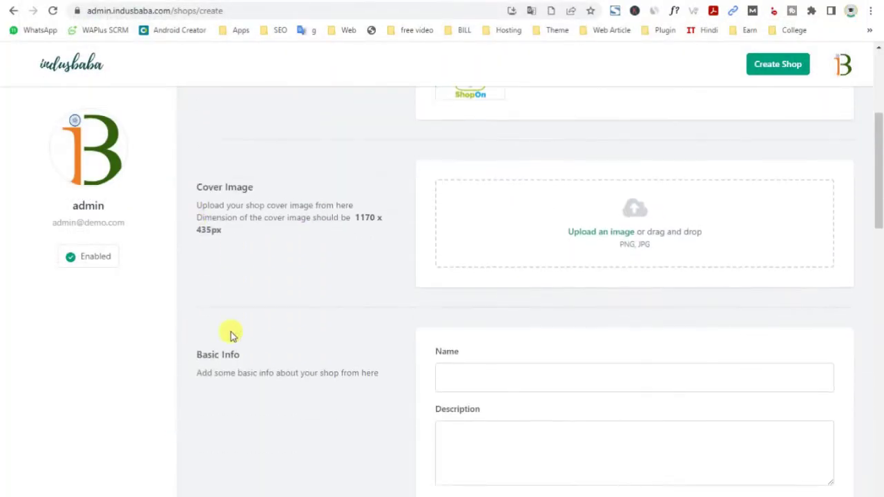
# Upload the Sofa Guru (14) picture as the shop's cover image
pyautogui.click(587, 235)
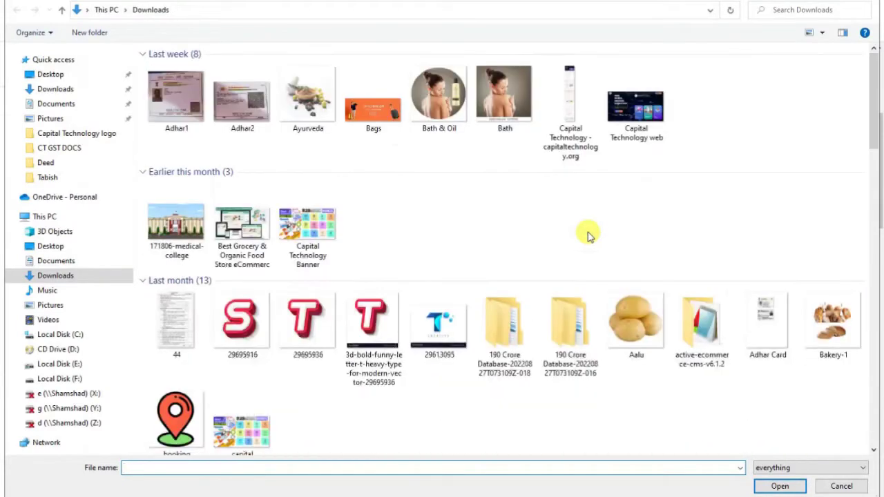
pyautogui.scroll(-1, 468, 276)
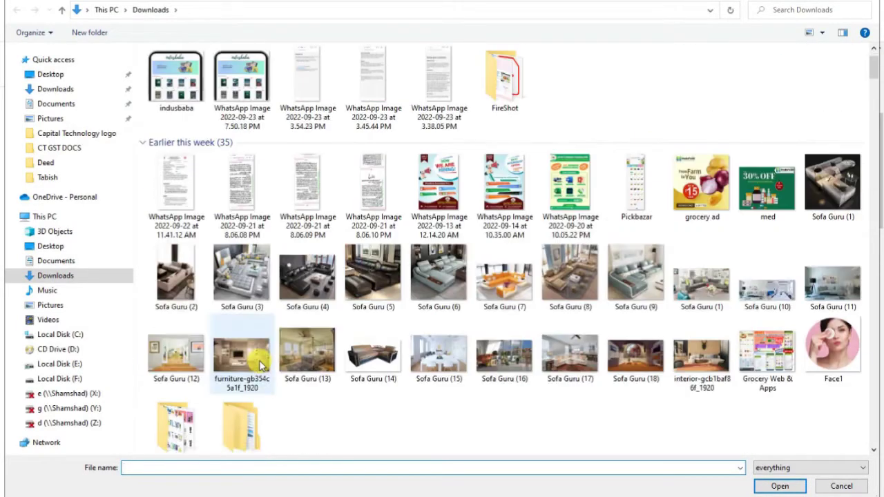
pyautogui.click(372, 362)
pyautogui.doubleClick(372, 362)
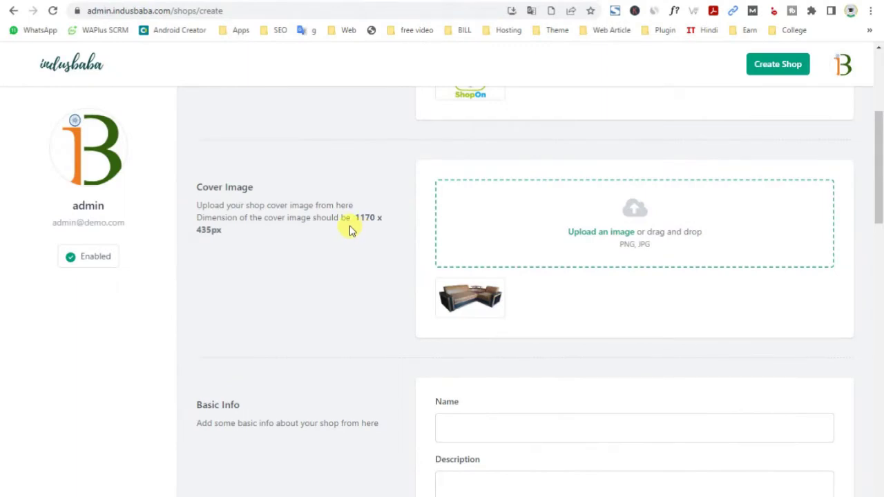
pyautogui.scroll(-1, 349, 228)
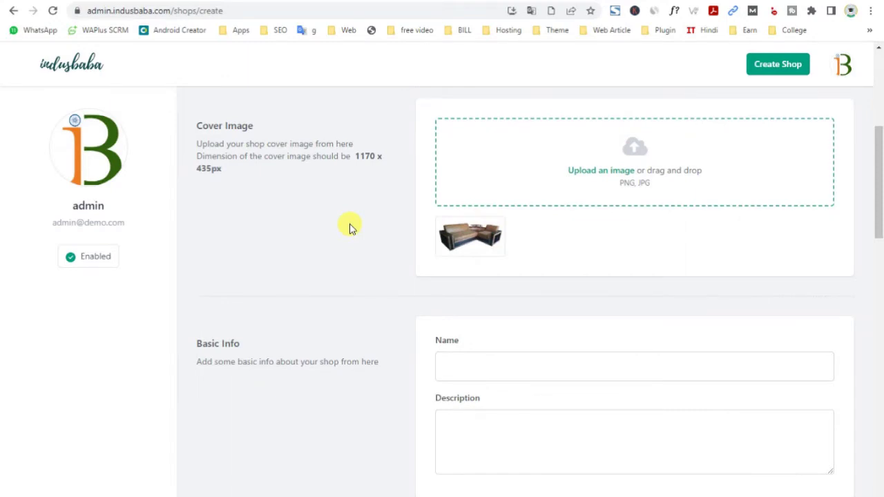
pyautogui.scroll(-3, 349, 266)
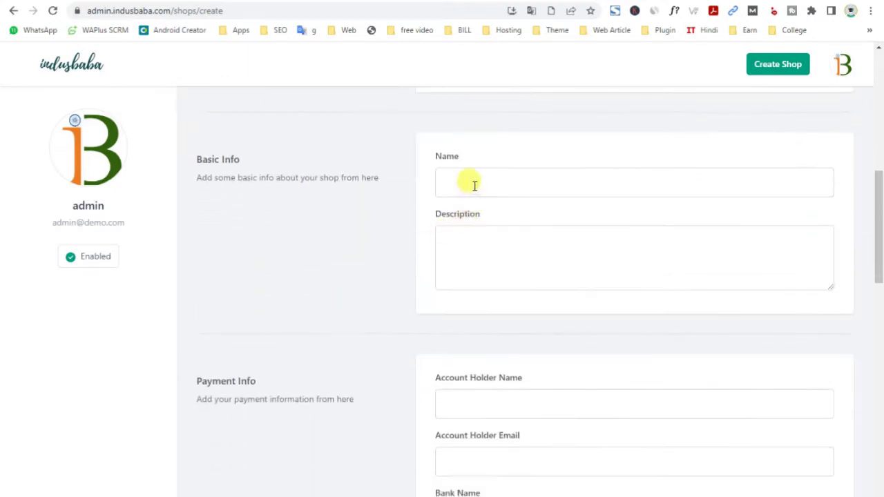
# Name the shop 'Shopon' and give it the description 'Clothing Shop'
pyautogui.click(473, 184)
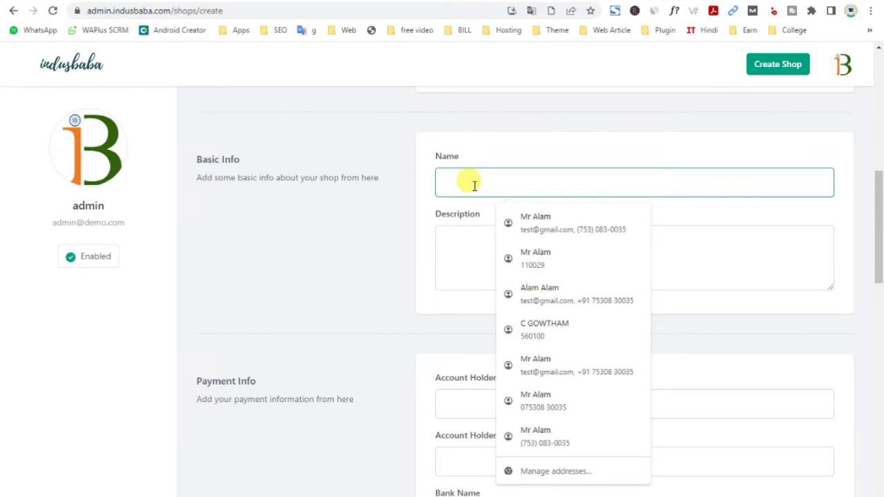
pyautogui.write('SH')
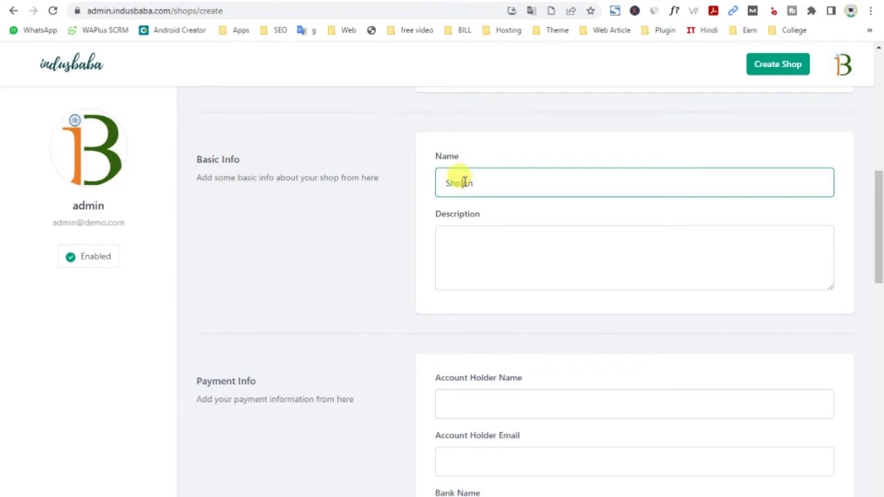
pyautogui.click(468, 240)
pyautogui.click(459, 183)
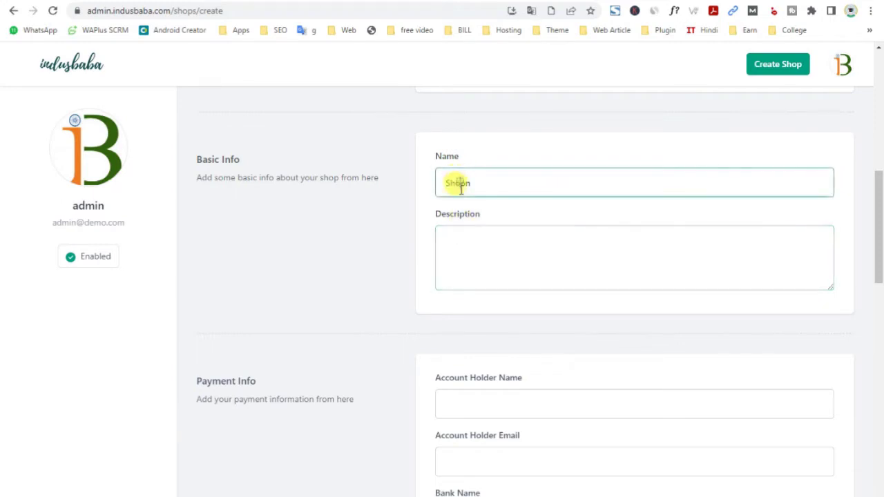
pyautogui.write('p')
pyautogui.click(475, 252)
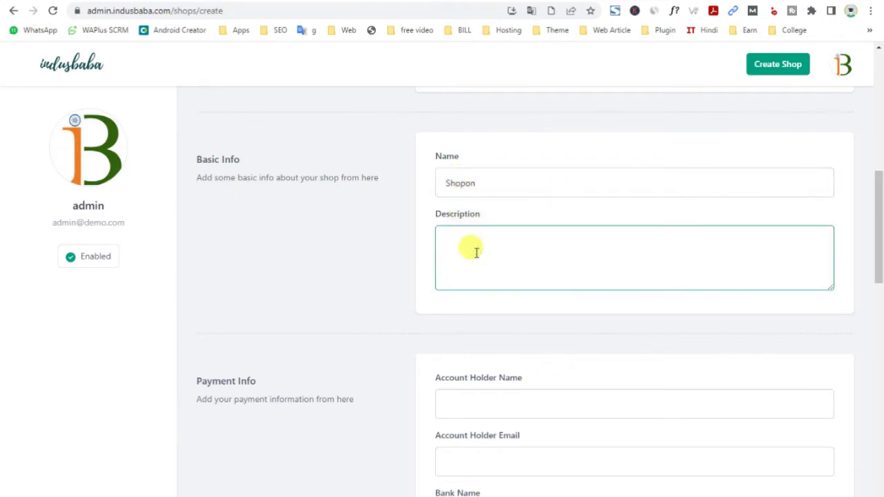
pyautogui.write('Clothing Shop')
pyautogui.scroll(-3, 476, 253)
# Fill in the account holder name and the account holder's e-mail address
pyautogui.scroll(1, 474, 262)
pyautogui.scroll(-2, 472, 268)
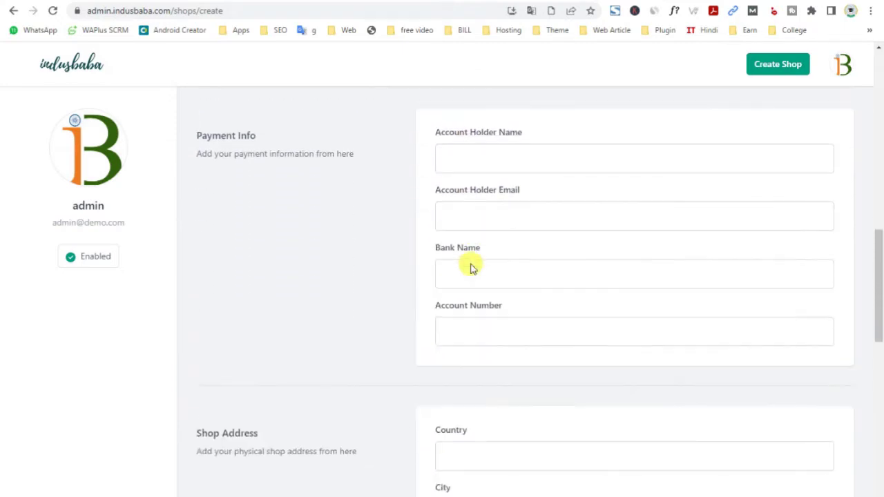
pyautogui.click(467, 150)
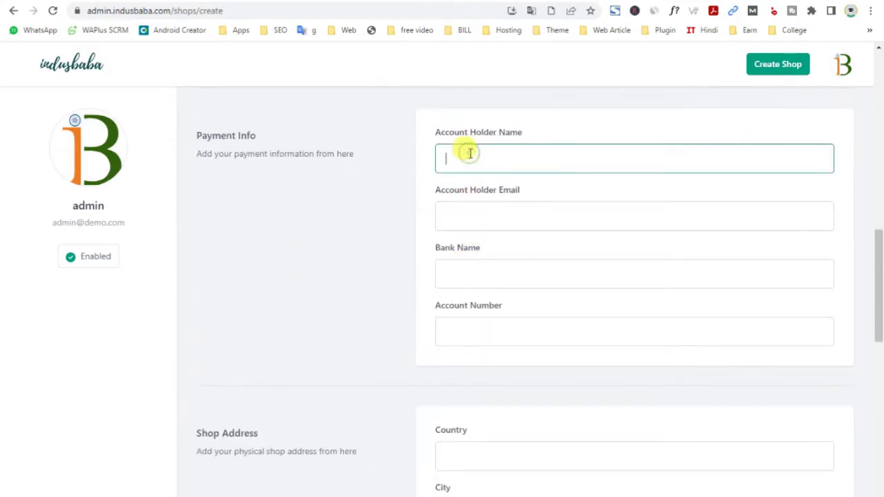
pyautogui.scroll(3, 464, 197)
pyautogui.scroll(2, 464, 198)
pyautogui.moveTo(477, 296); pyautogui.dragTo(331, 311)
pyautogui.hotkey('ctrl', 'c')
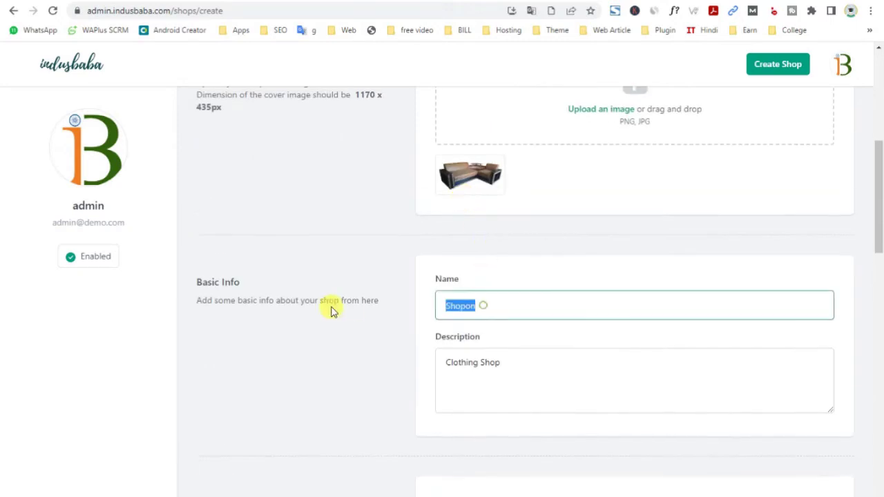
pyautogui.scroll(-5, 493, 339)
pyautogui.click(456, 222)
pyautogui.hotkey('ctrl', 'v')
pyautogui.click(467, 269)
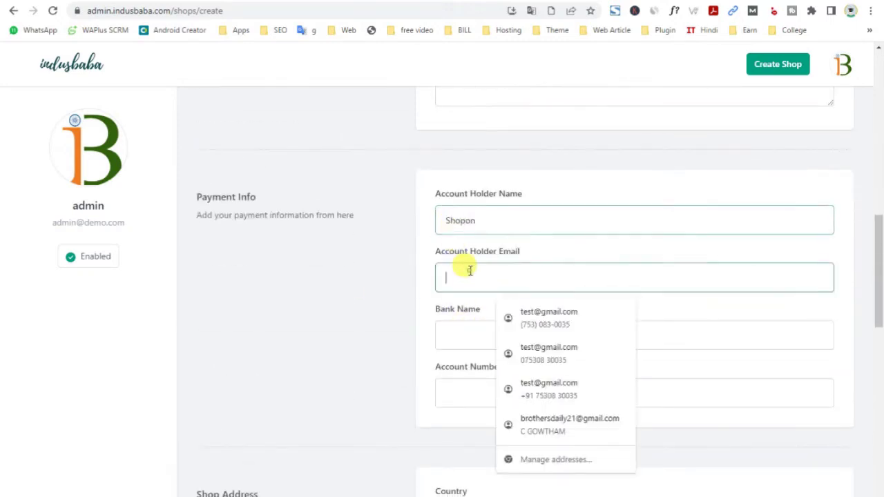
pyautogui.write('4')
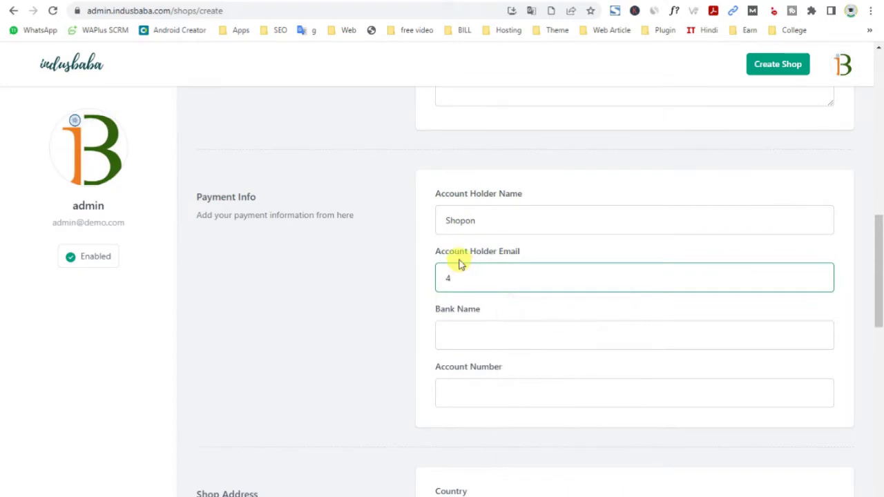
pyautogui.hotkey('ctrl', 'v')
pyautogui.write('@gmail.com')
# Enter the bank account number, correct the bank name to SBI, and select the address field
pyautogui.click(463, 335)
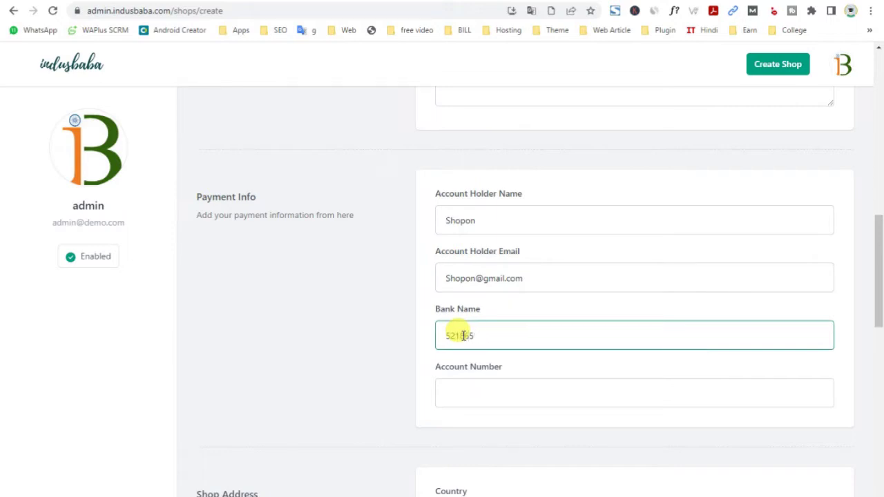
pyautogui.click(459, 393)
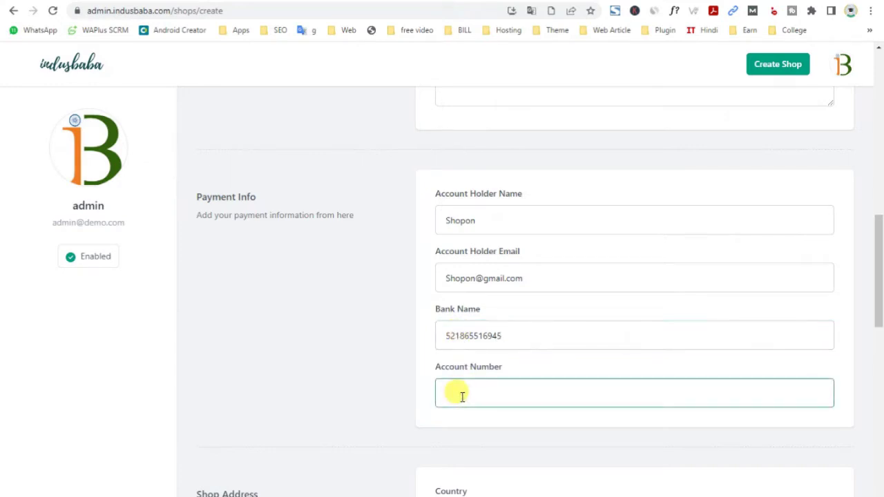
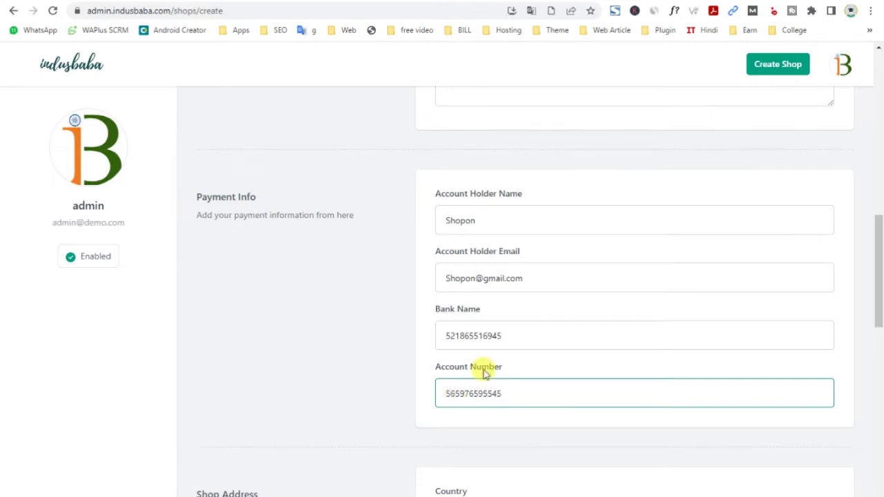
pyautogui.doubleClick(507, 337)
pyautogui.write('B')
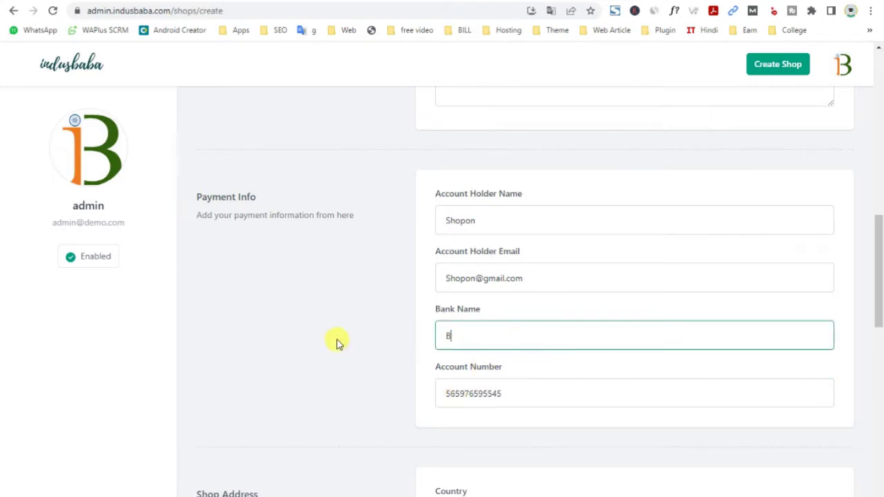
pyautogui.write('SBI')
pyautogui.scroll(-4, 455, 310)
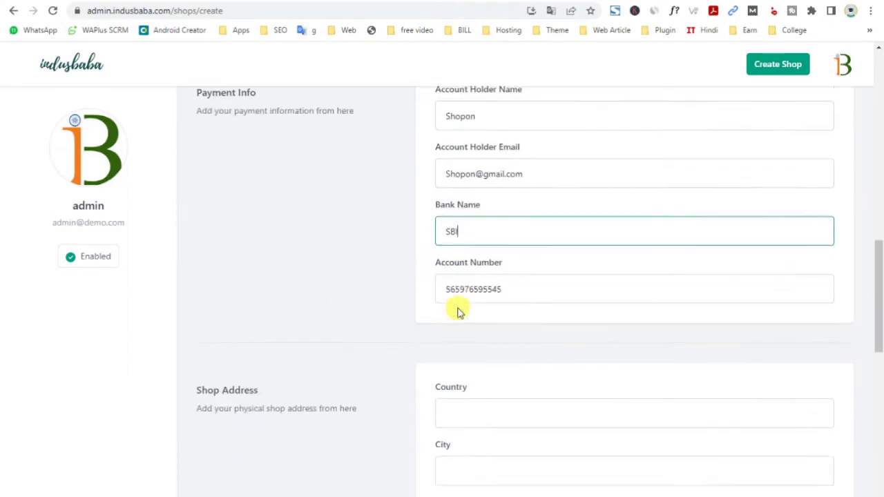
pyautogui.click(460, 267)
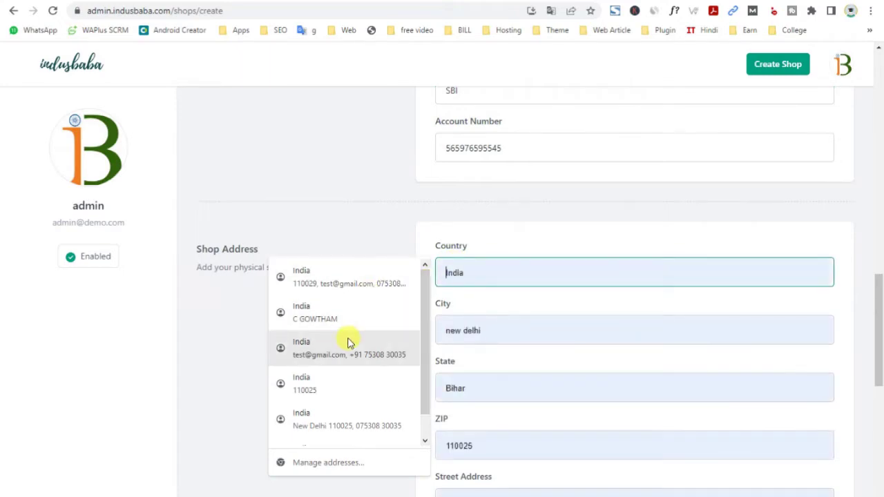
# Autofill the shop address from a saved Chrome address
pyautogui.click(341, 422)
pyautogui.scroll(-6, 560, 321)
pyautogui.scroll(2, 559, 323)
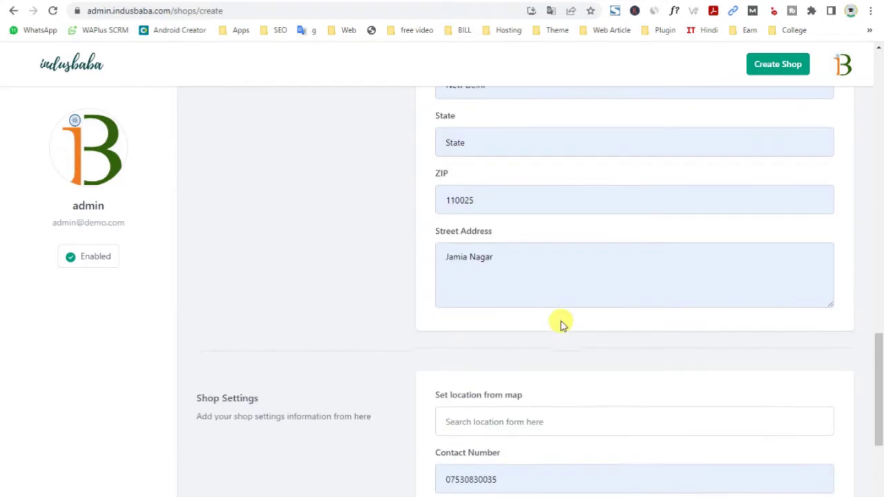
pyautogui.scroll(-3, 511, 322)
# Try the map location search, dismiss the Google Maps error, and save the shop
pyautogui.click(469, 233)
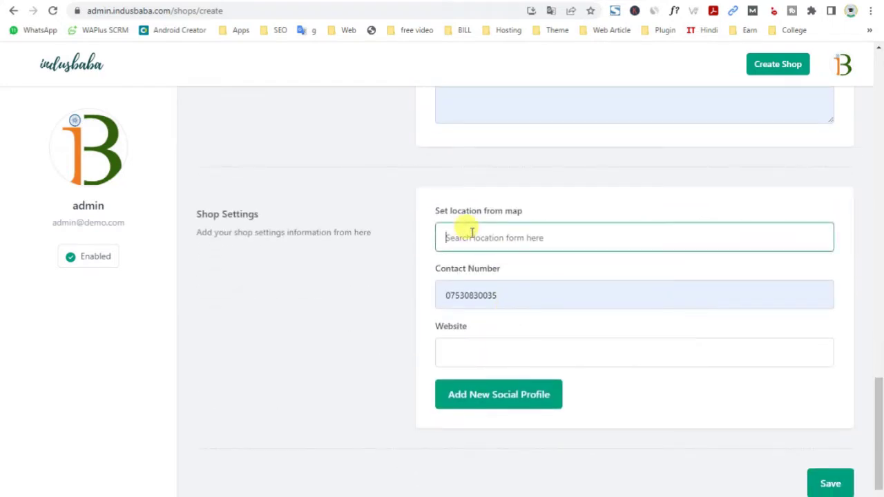
pyautogui.write('de')
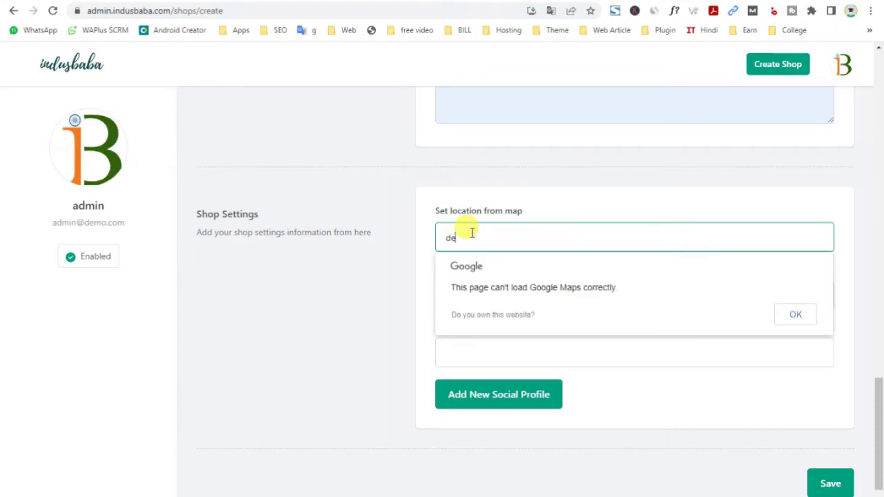
pyautogui.press('BackSpace')
pyautogui.press('BackSpace')
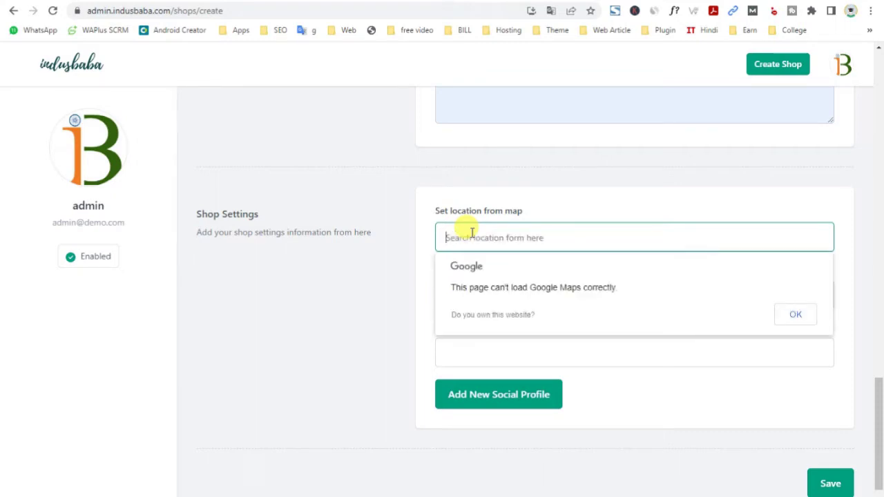
pyautogui.click(292, 269)
pyautogui.click(319, 285)
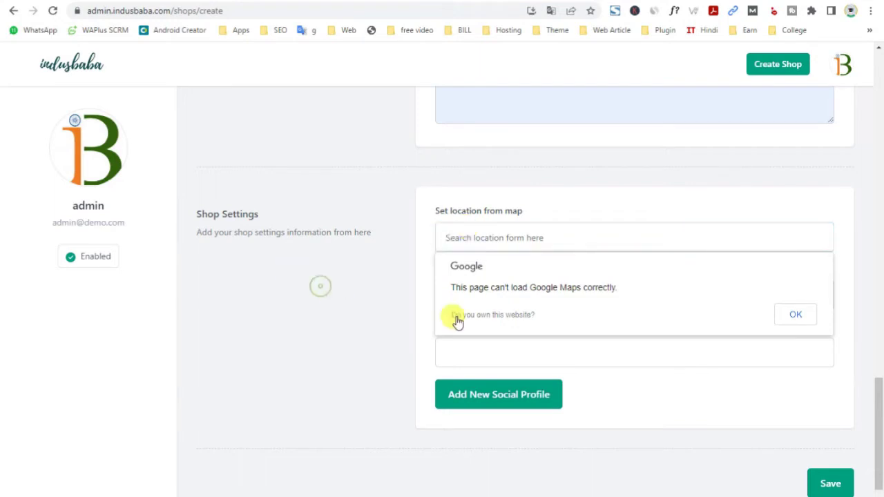
pyautogui.click(793, 314)
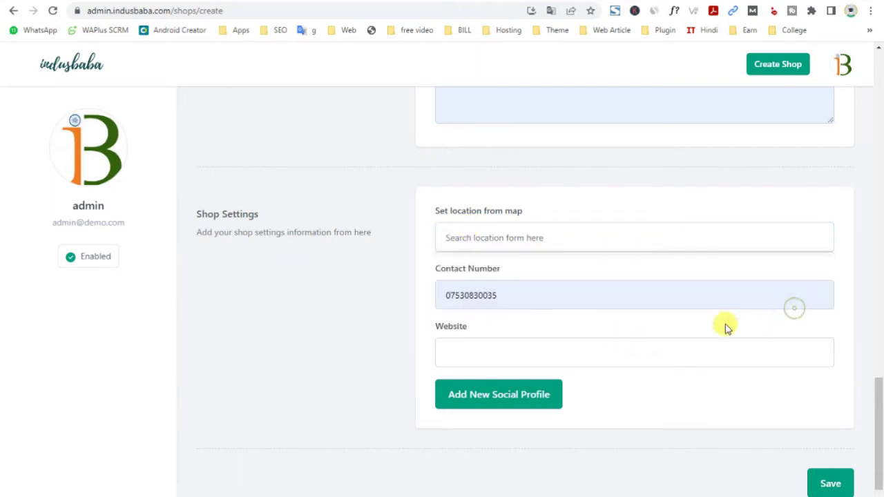
pyautogui.click(448, 347)
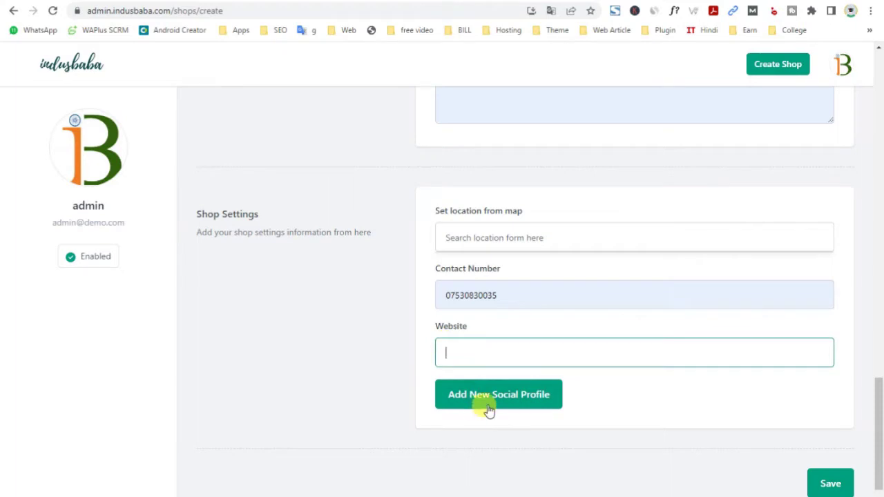
pyautogui.click(839, 474)
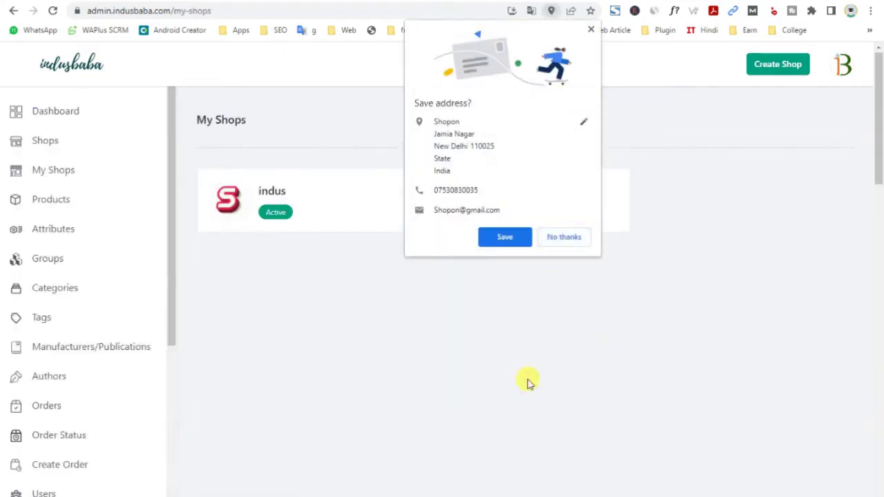
# Decline saving the address, check Shops and My Shops, and open the Shopon shop
pyautogui.click(565, 238)
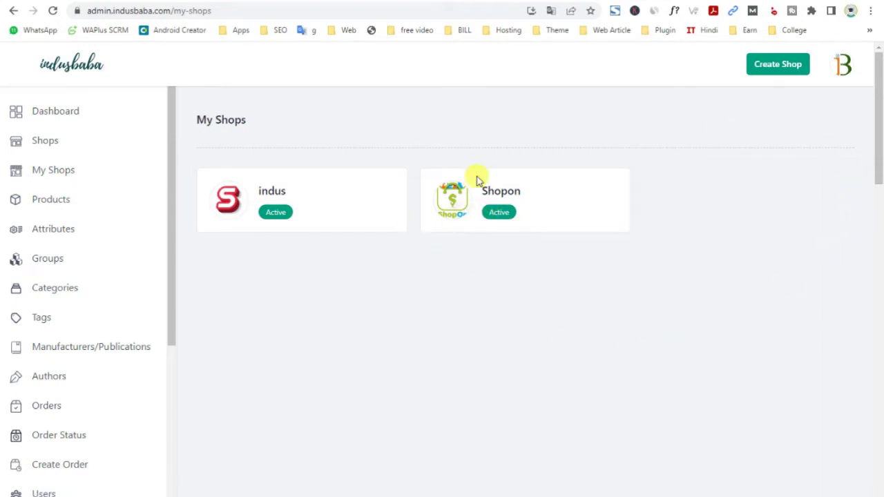
pyautogui.click(43, 145)
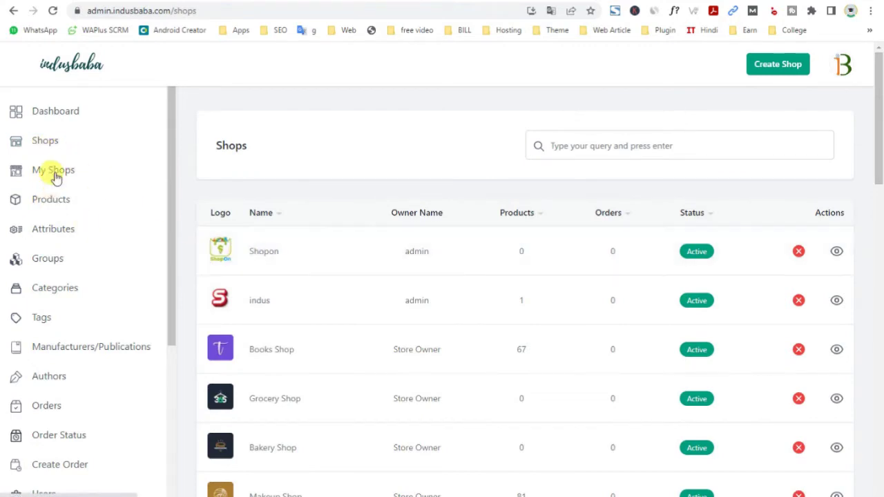
pyautogui.click(55, 174)
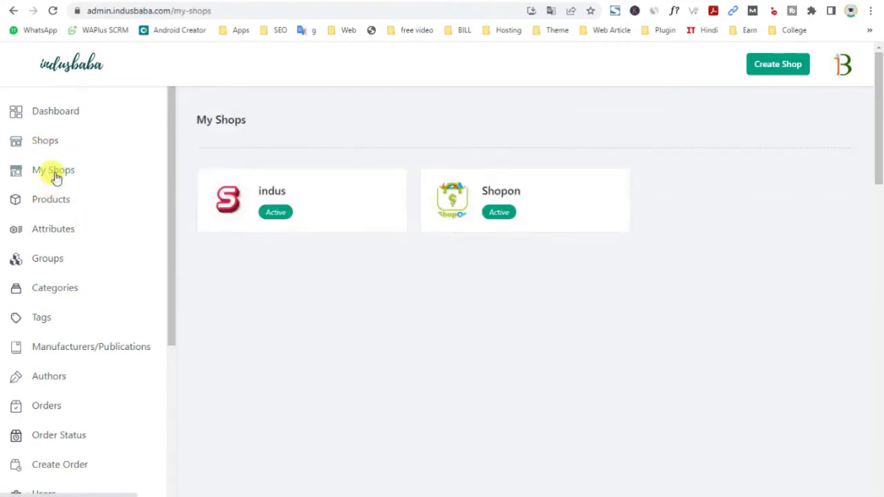
pyautogui.click(533, 213)
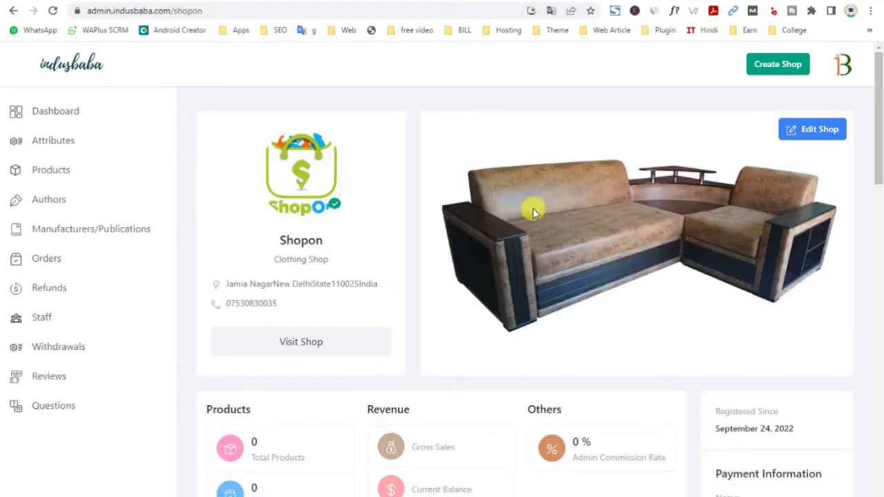
# Scroll through Shopon's details, then open its Attributes list
pyautogui.scroll(-3, 273, 325)
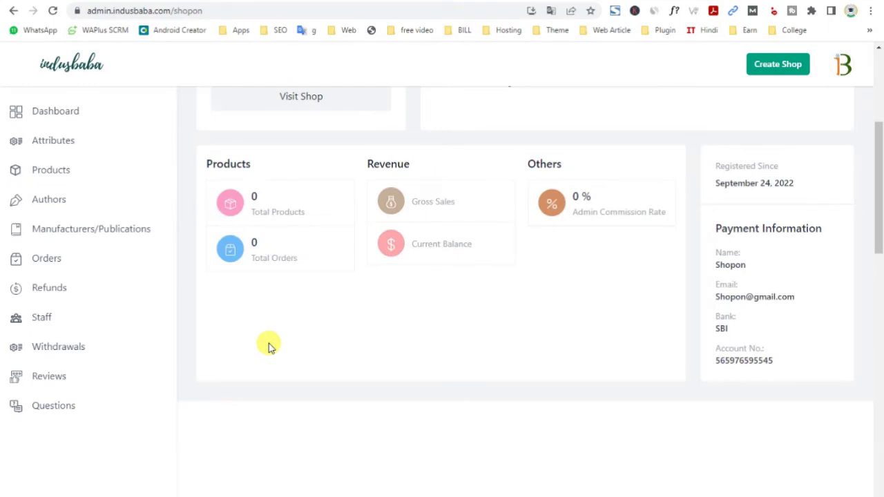
pyautogui.click(60, 144)
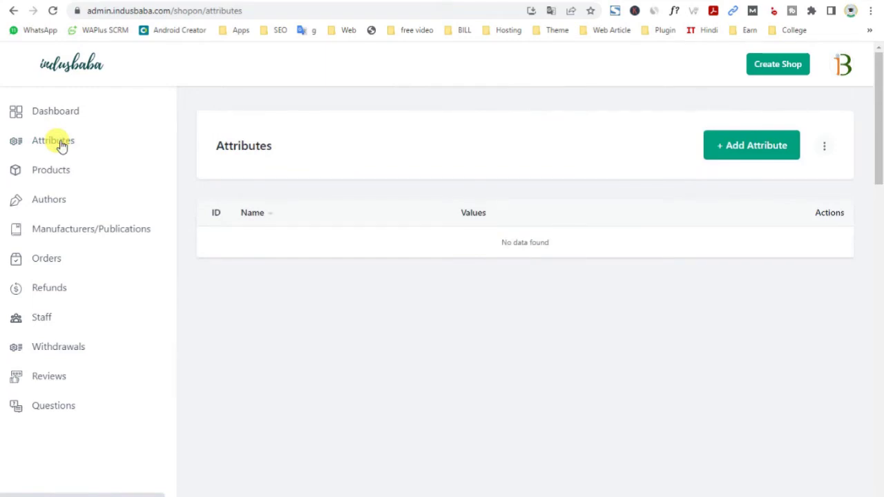
# Start a new attribute named SIZE
pyautogui.click(765, 145)
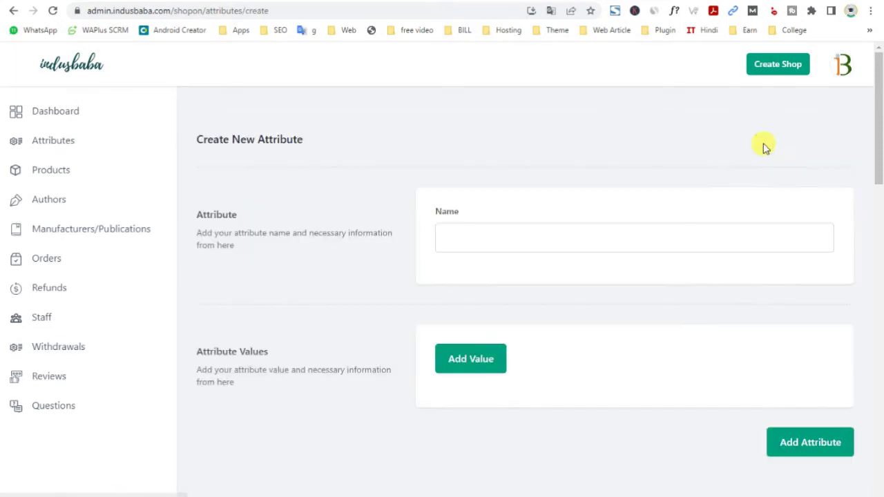
pyautogui.click(450, 243)
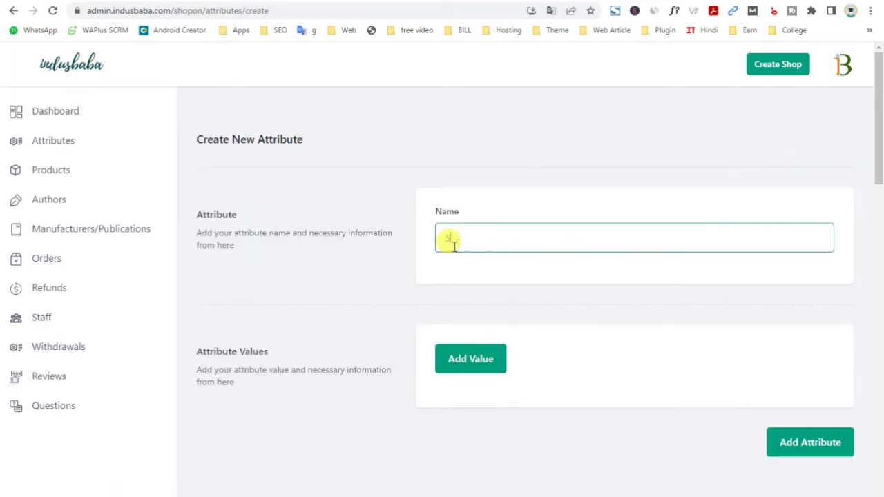
pyautogui.write('SIZE')
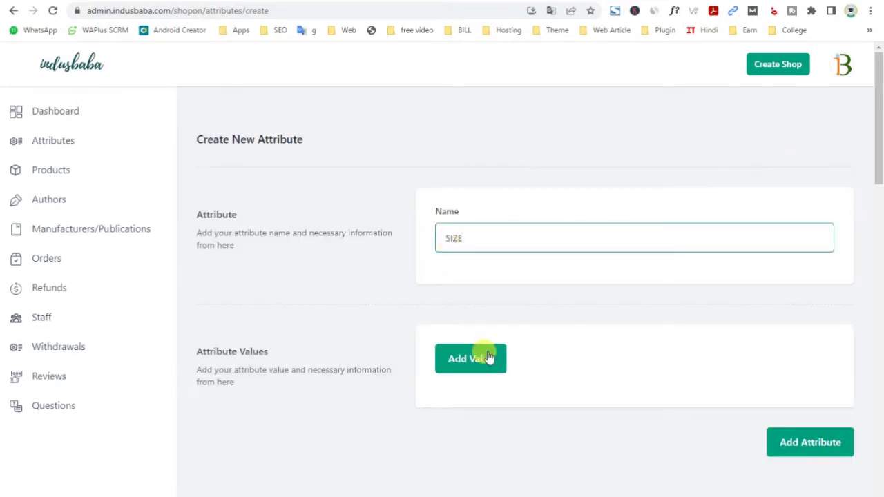
# Add the first SIZE value Small with meta S
pyautogui.click(472, 361)
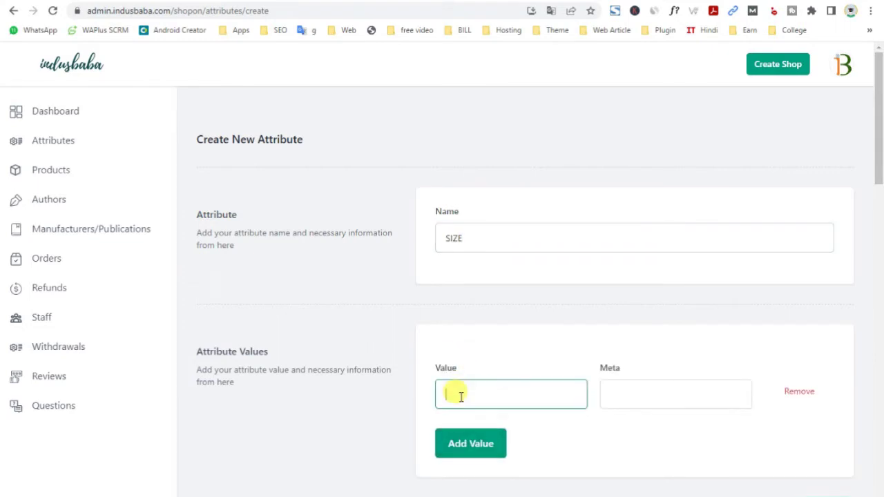
pyautogui.write('S')
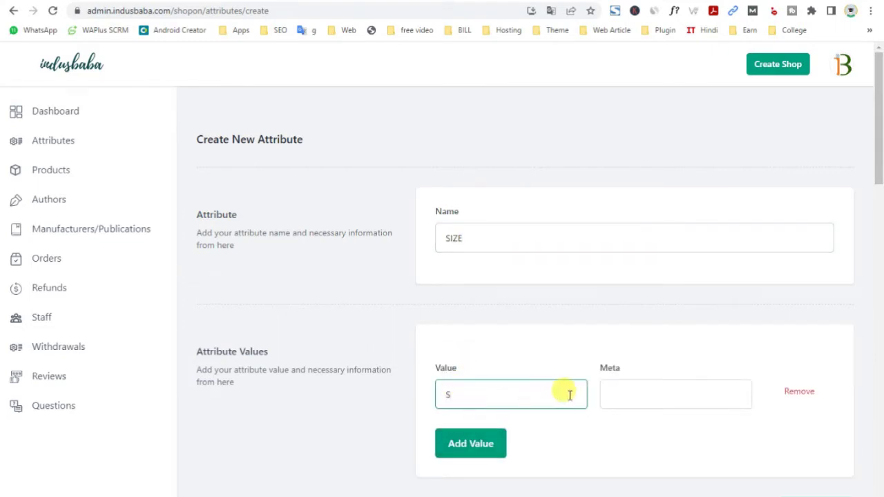
pyautogui.click(613, 393)
pyautogui.moveTo(253, 370); pyautogui.dragTo(346, 375)
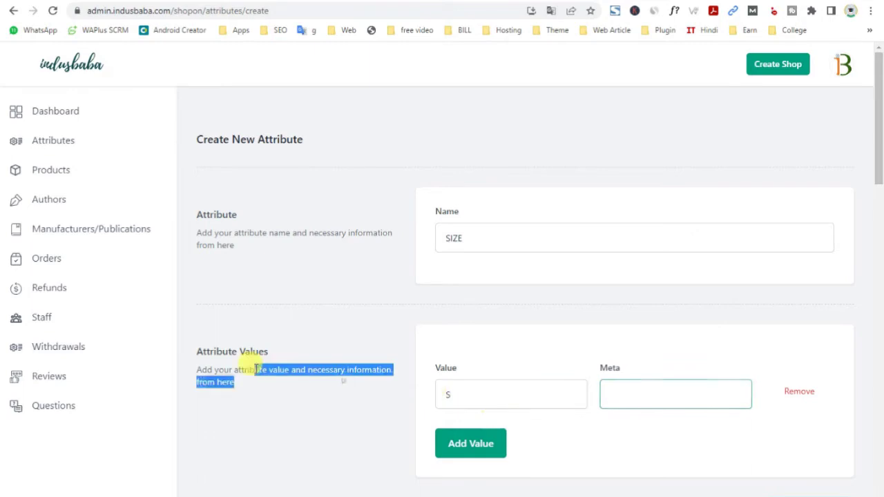
pyautogui.click(459, 399)
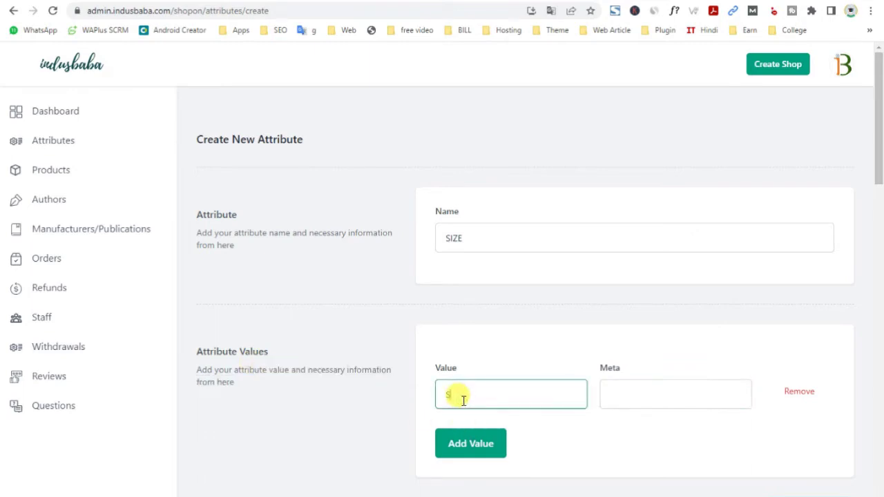
pyautogui.write('mall')
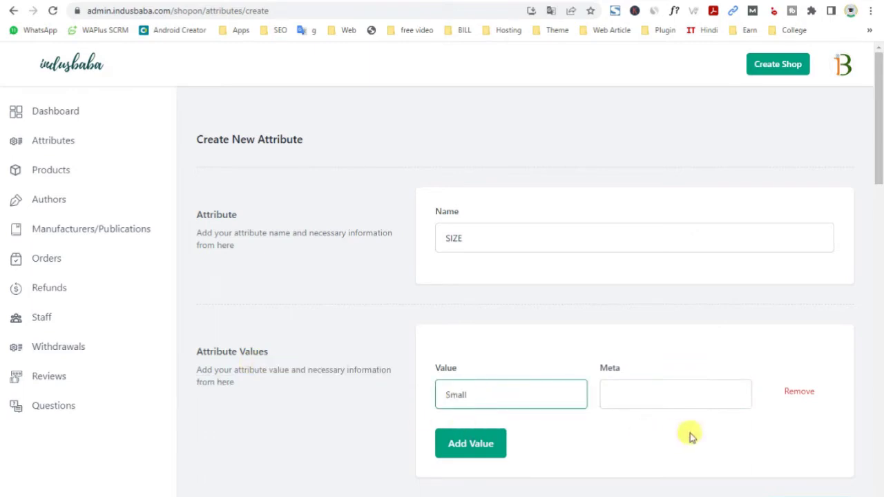
pyautogui.click(635, 387)
pyautogui.write('S')
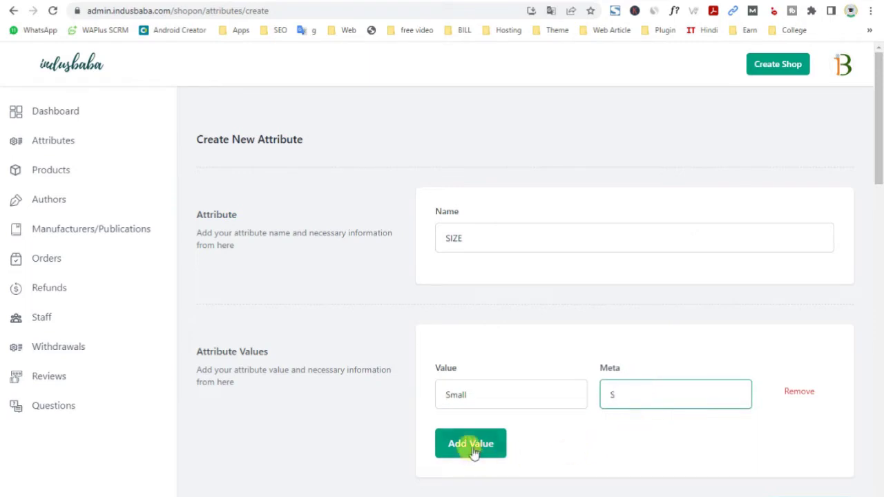
# Add a second value Medium with meta M
pyautogui.click(470, 444)
pyautogui.write('Me')
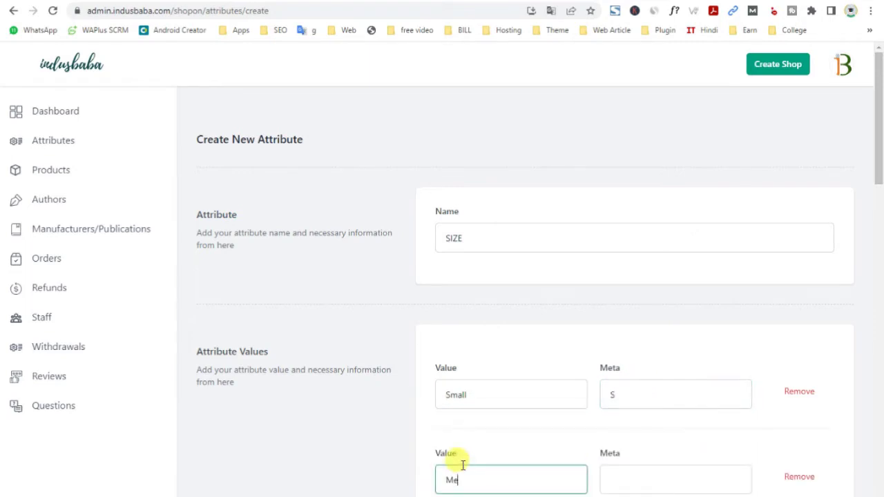
pyautogui.write('dium')
pyautogui.click(614, 467)
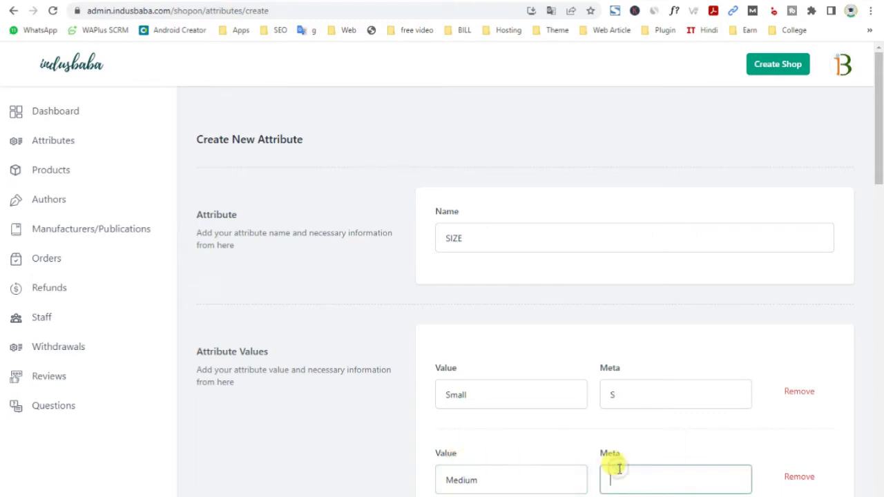
pyautogui.write('M')
pyautogui.scroll(-3, 618, 469)
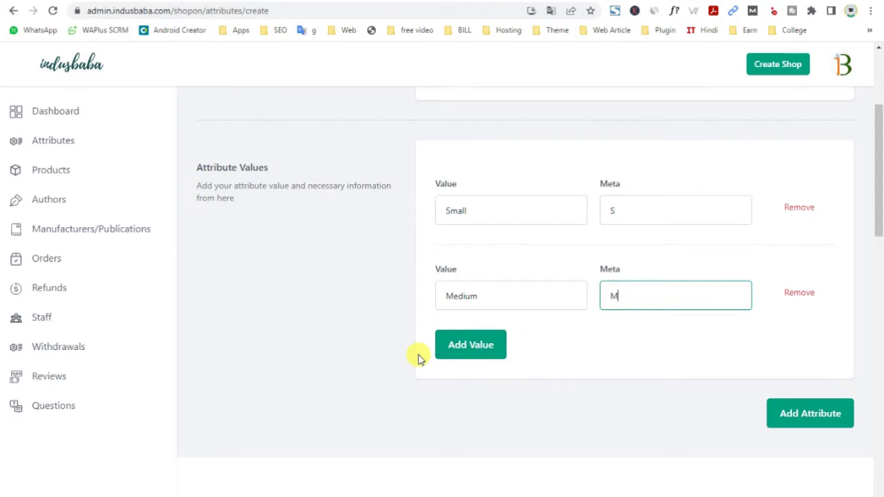
pyautogui.scroll(2, 524, 373)
pyautogui.scroll(-5, 690, 359)
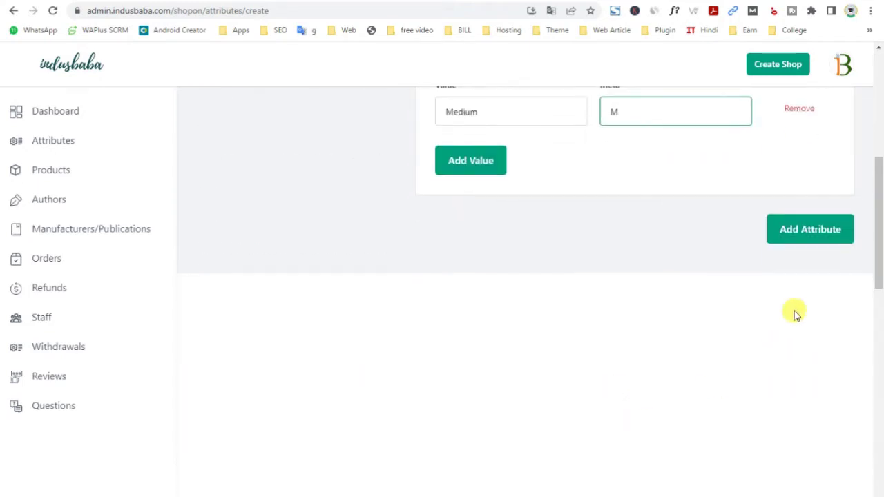
# Save the SIZE attribute, then go back to the Shopon shop page via My Shops
pyautogui.click(796, 235)
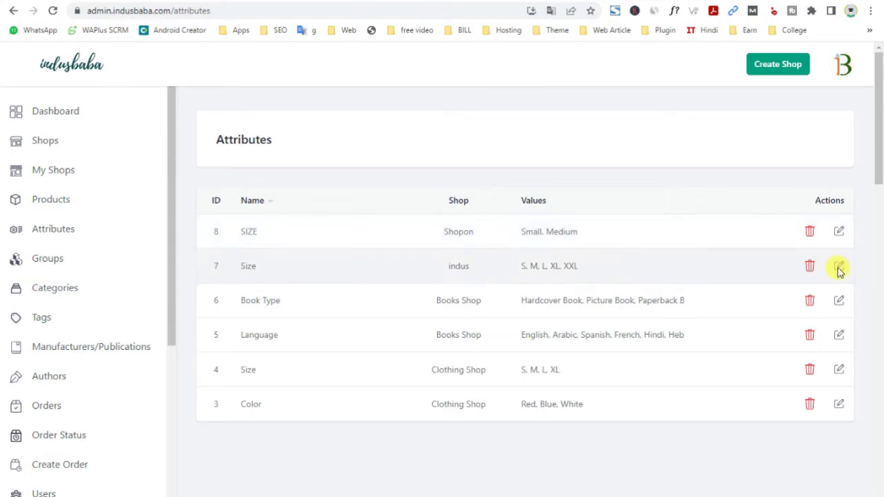
pyautogui.click(67, 173)
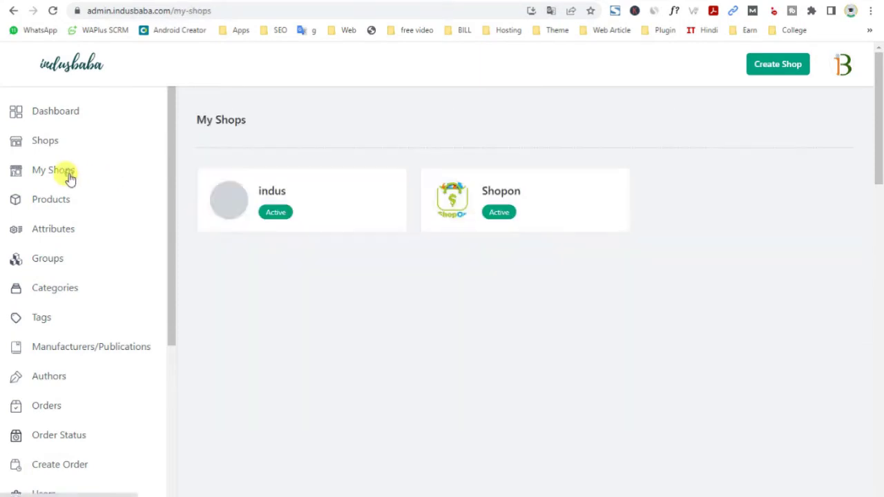
pyautogui.click(465, 221)
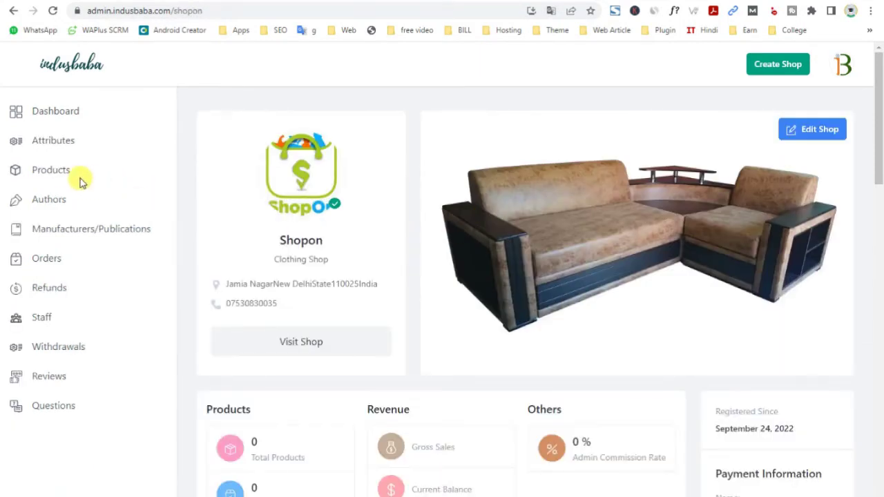
# Look through Shopon's Authors, Manufacturers, Orders, Refunds and Staff pages, including the Add Staff form
pyautogui.click(42, 204)
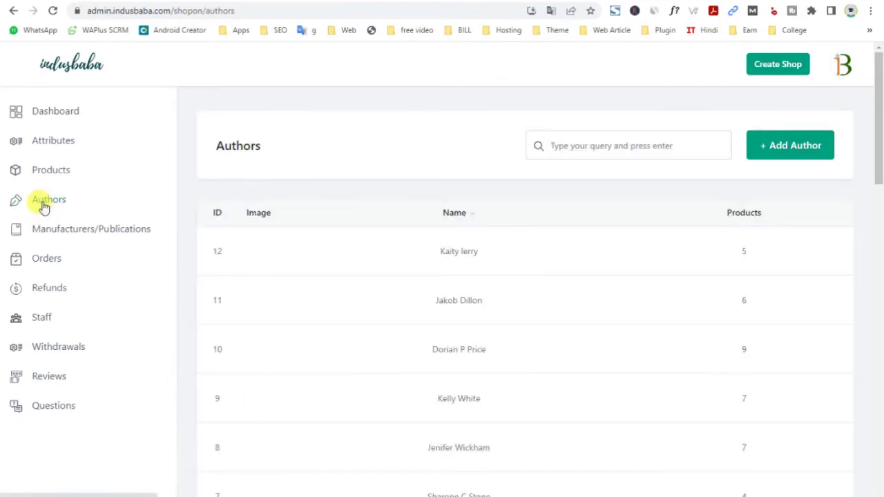
pyautogui.click(53, 230)
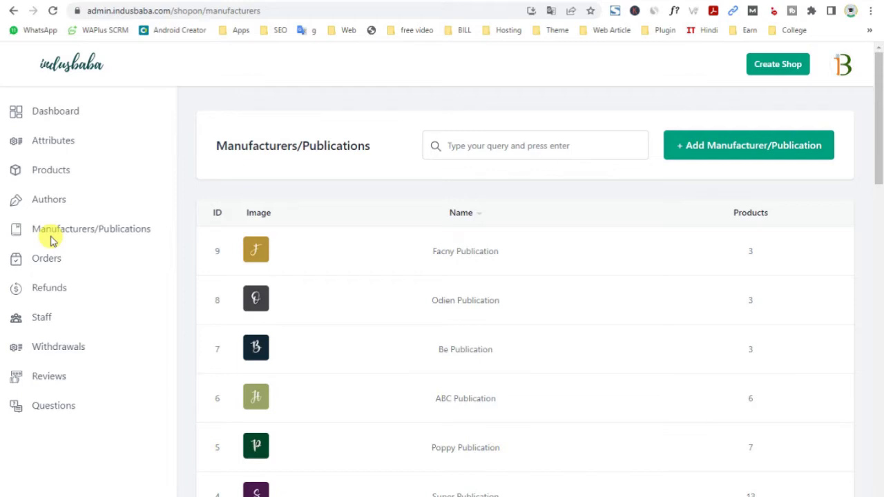
pyautogui.click(43, 260)
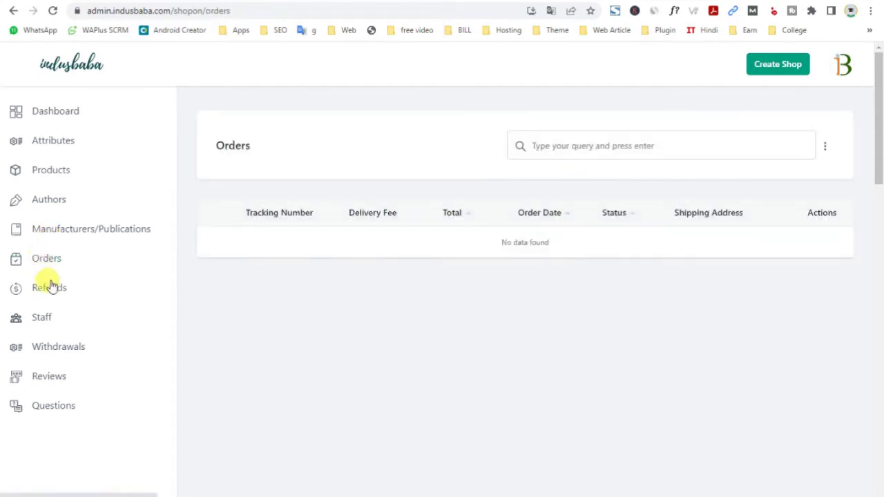
pyautogui.click(51, 286)
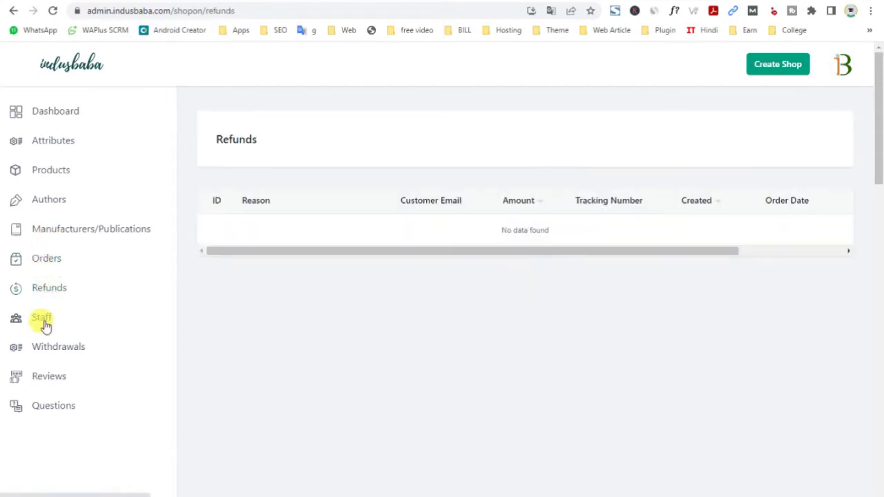
pyautogui.click(43, 320)
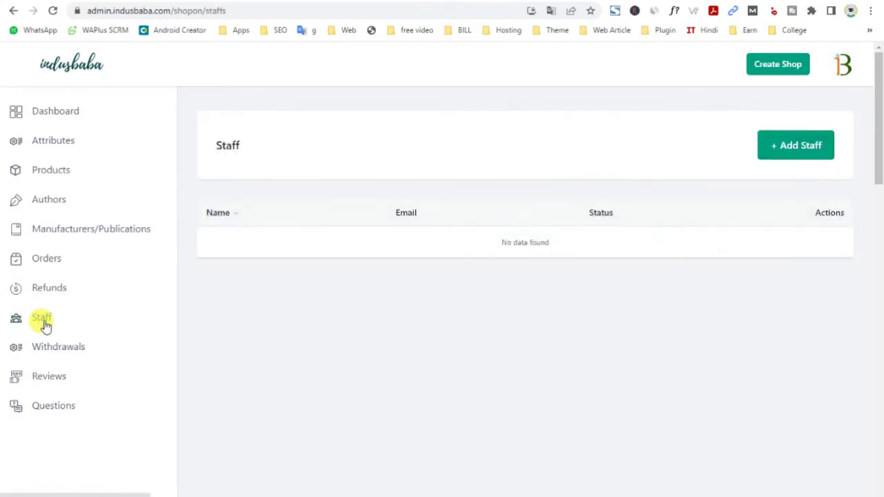
pyautogui.click(804, 144)
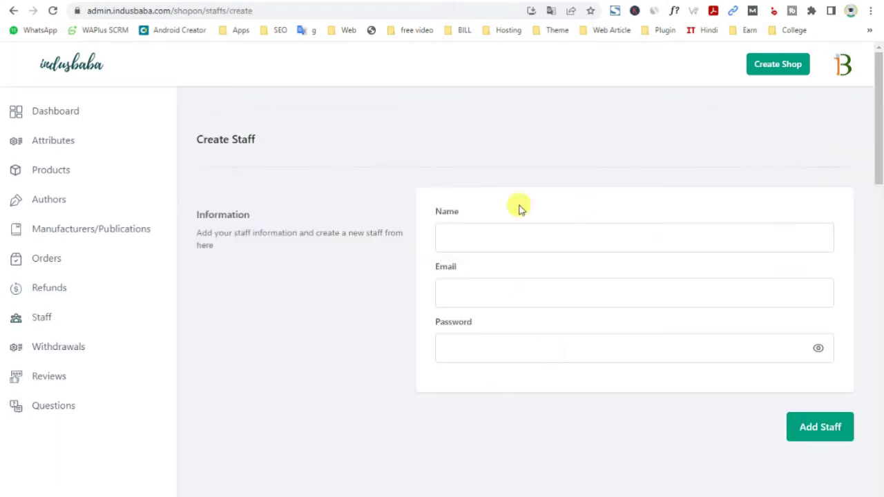
# Check Withdrawals, Reviews and Questions, then open the empty Products list
pyautogui.click(61, 348)
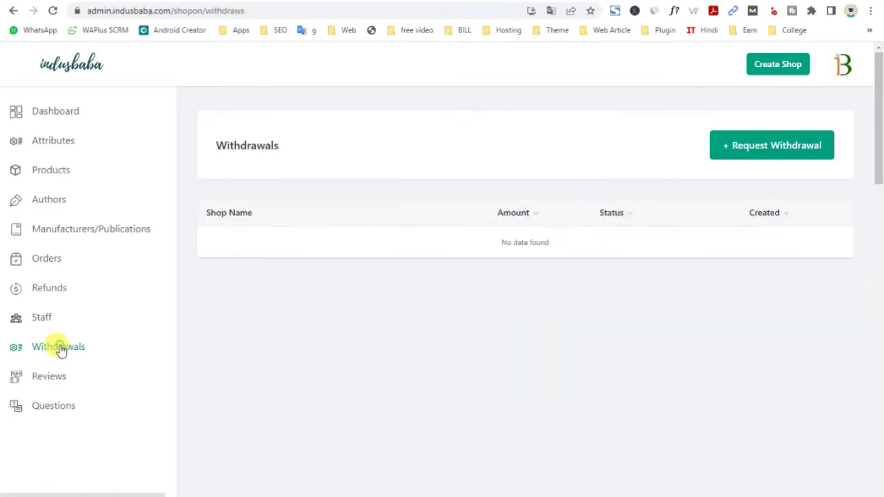
pyautogui.click(60, 384)
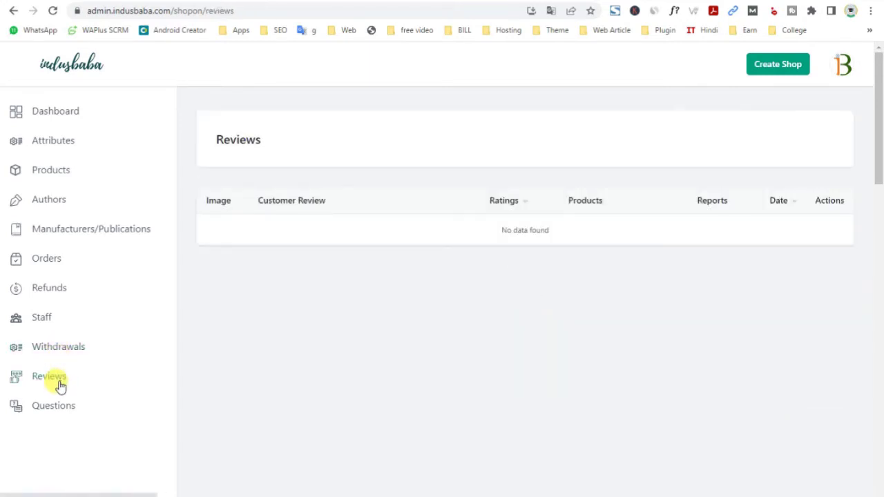
pyautogui.click(61, 407)
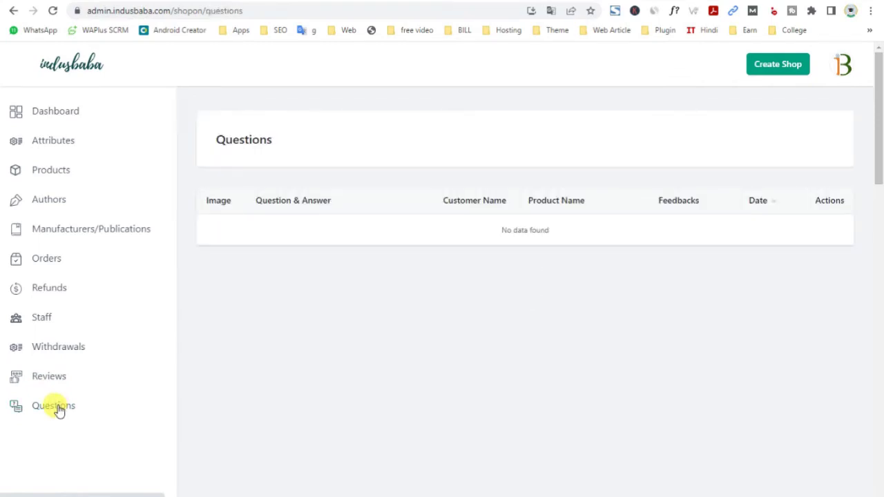
pyautogui.click(47, 172)
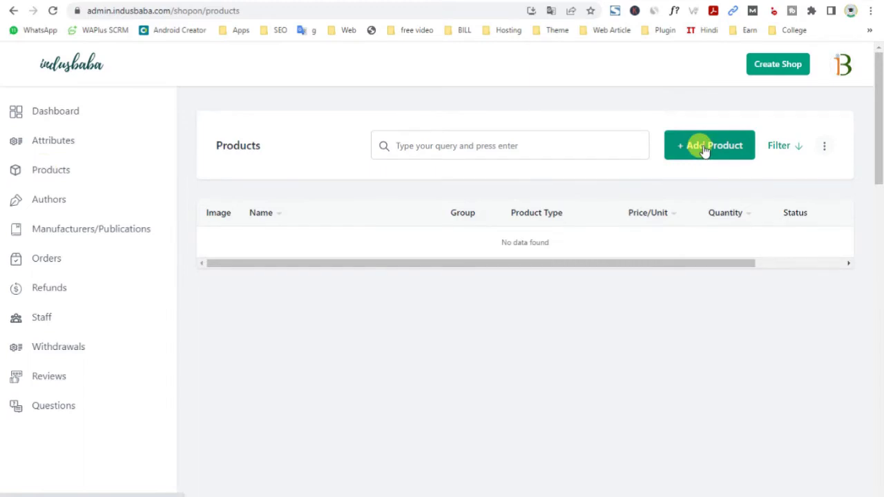
# Start a new product and set Sofa Guru (3) as its featured image
pyautogui.click(704, 148)
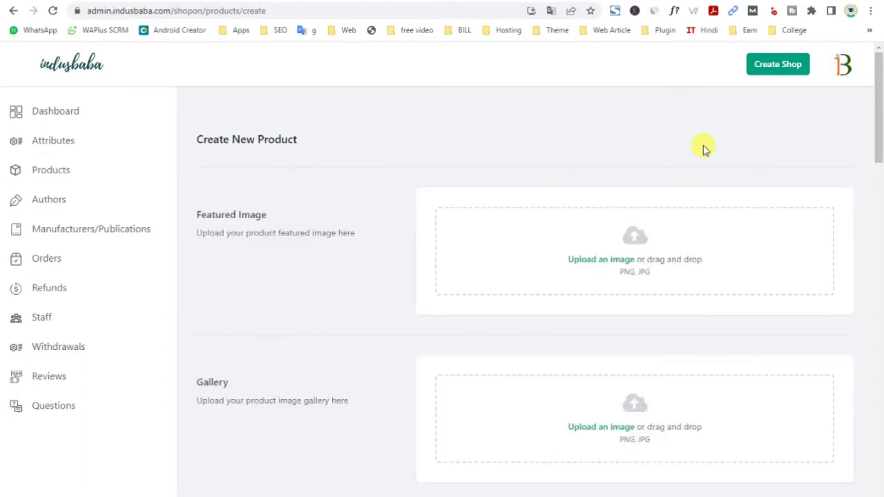
pyautogui.moveTo(196, 215); pyautogui.dragTo(268, 215)
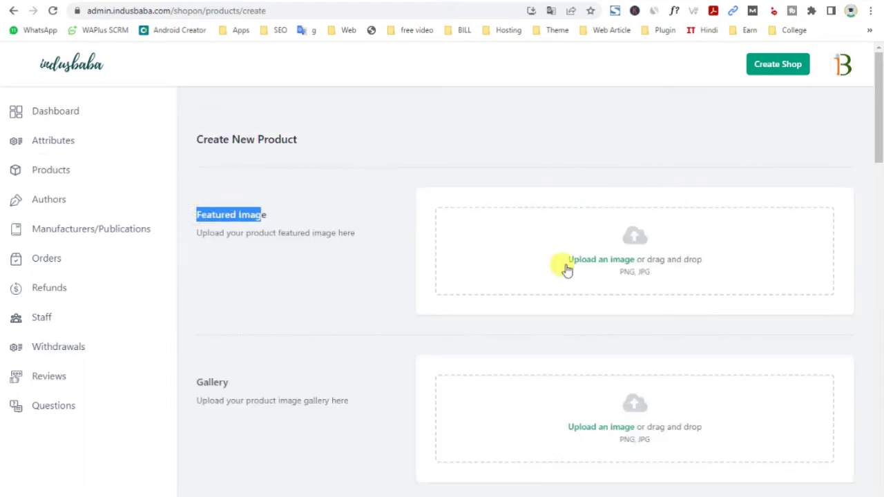
pyautogui.click(601, 264)
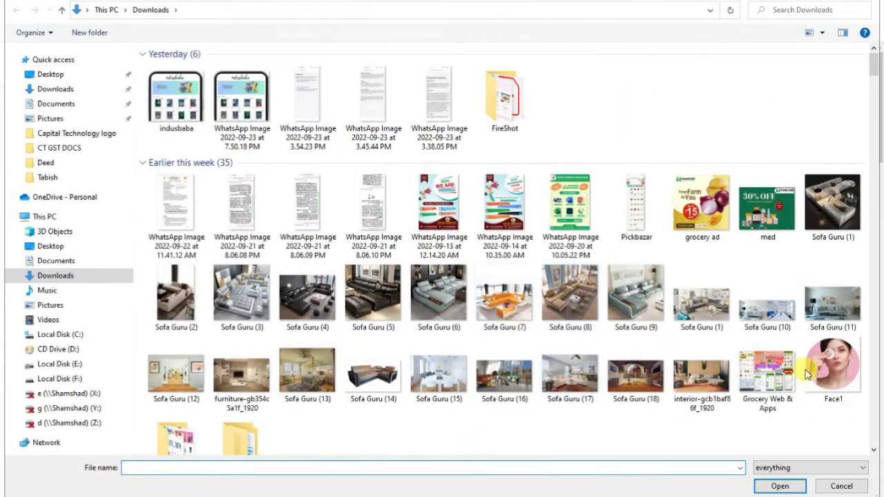
pyautogui.scroll(-2, 407, 370)
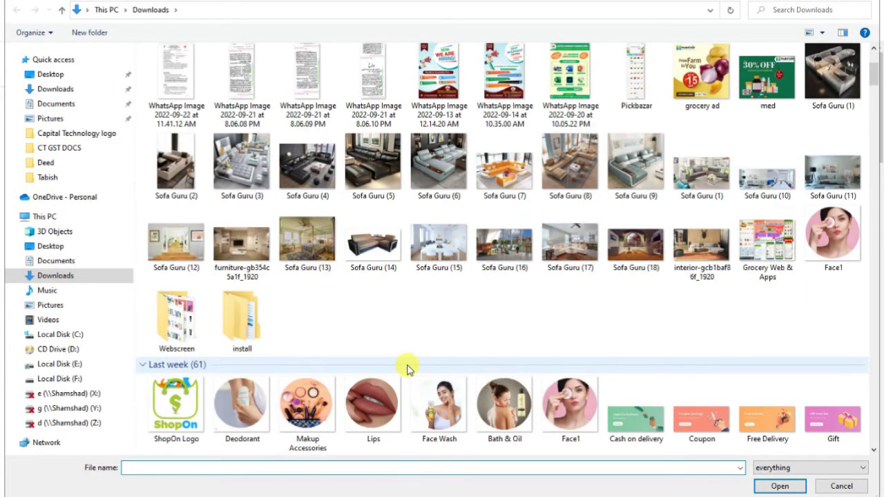
pyautogui.scroll(2, 407, 369)
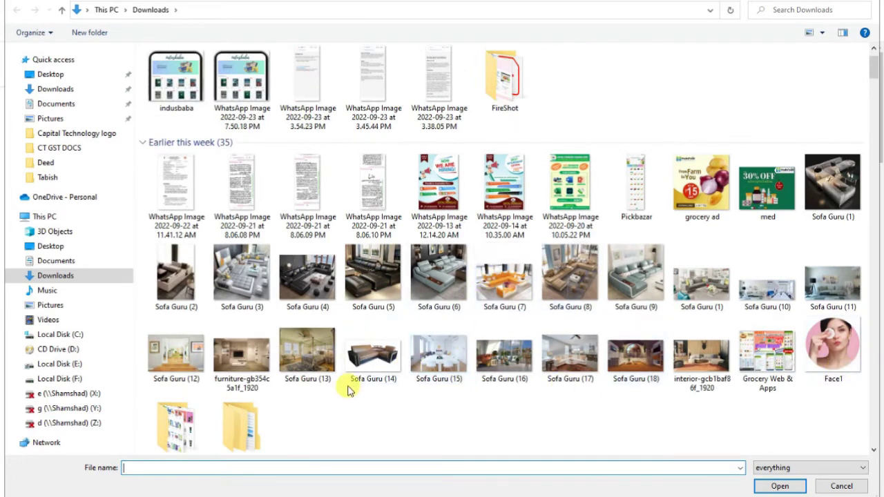
pyautogui.doubleClick(247, 266)
# Upload Sofa Guru (6), (9) and (8) to the product gallery
pyautogui.scroll(-2, 438, 288)
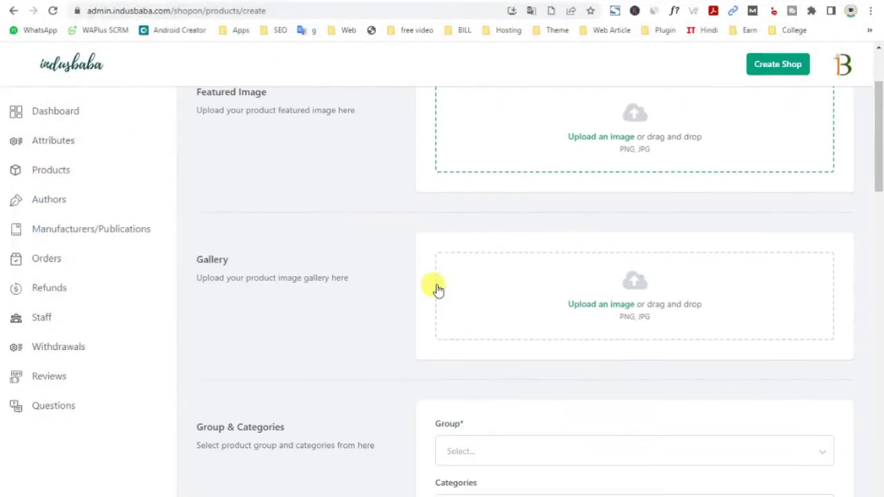
pyautogui.click(588, 309)
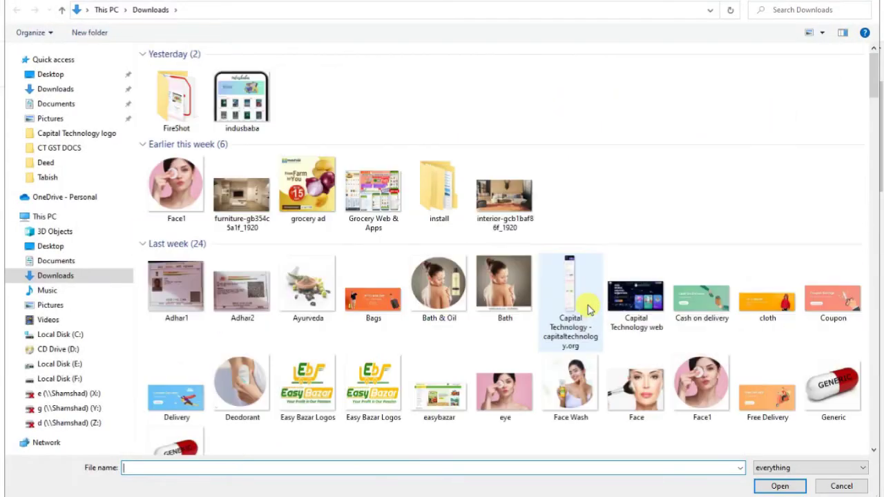
pyautogui.scroll(-3, 514, 348)
pyautogui.click(434, 194)
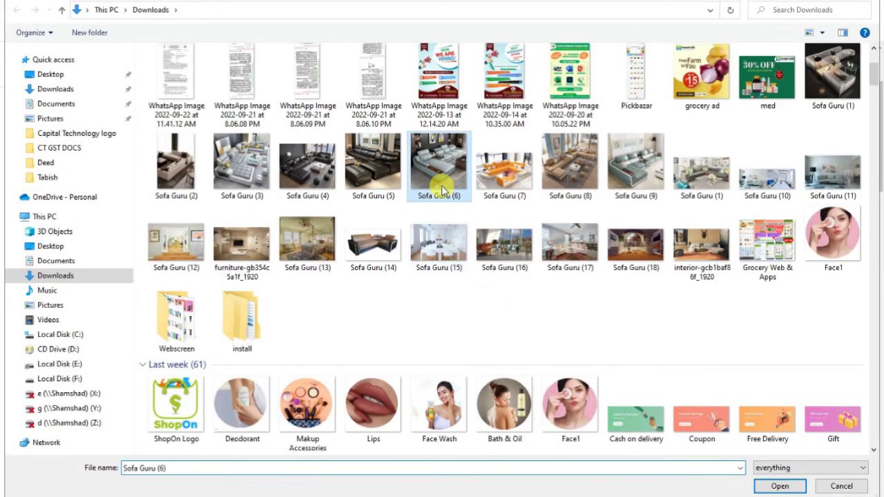
pyautogui.keyDown('ctrl'); pyautogui.click(625, 183); pyautogui.keyUp('ctrl')
pyautogui.keyDown('ctrl'); pyautogui.click(587, 183); pyautogui.keyUp('ctrl')
pyautogui.click(766, 486)
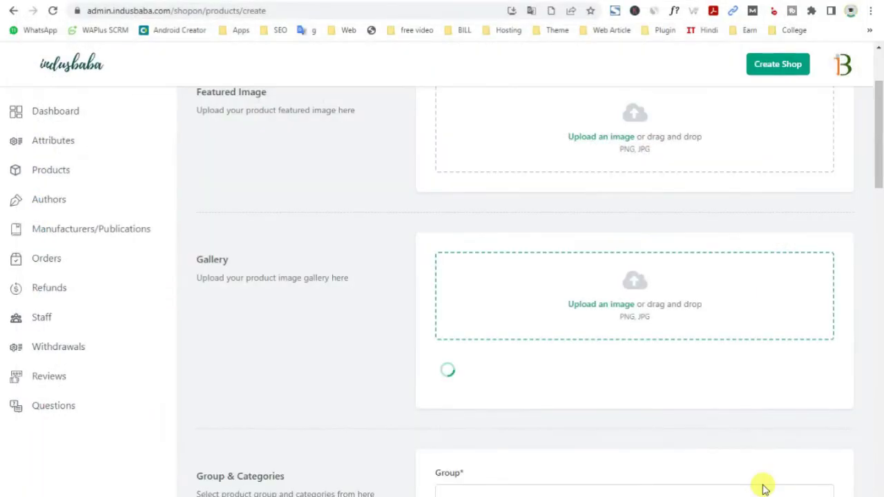
# Set the product group to Electronics & Gadgets and category to Camera & Photography
pyautogui.scroll(-3, 670, 403)
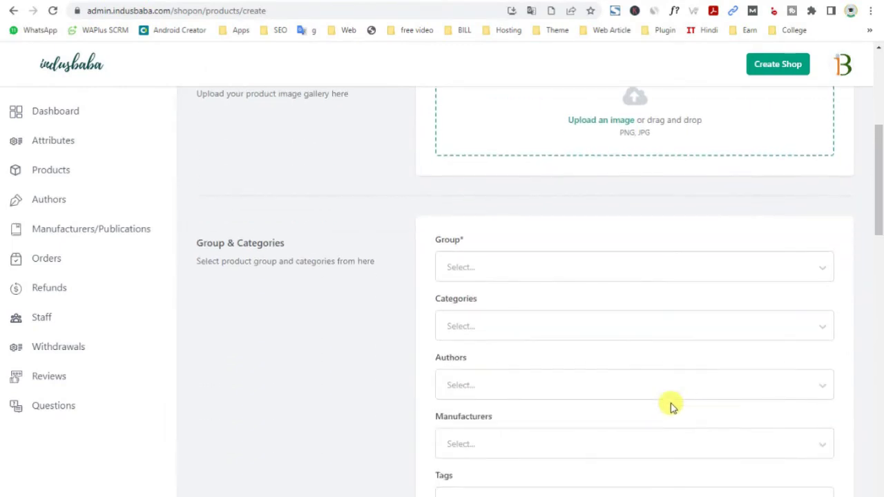
pyautogui.click(473, 273)
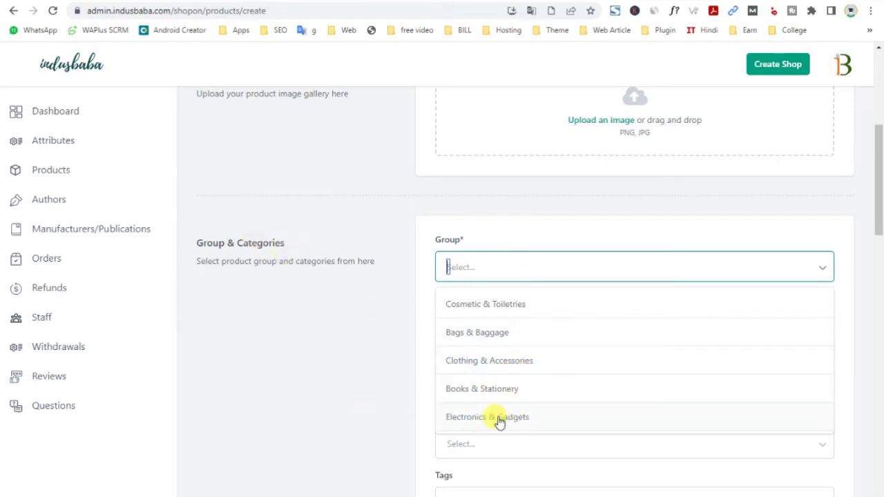
pyautogui.click(498, 418)
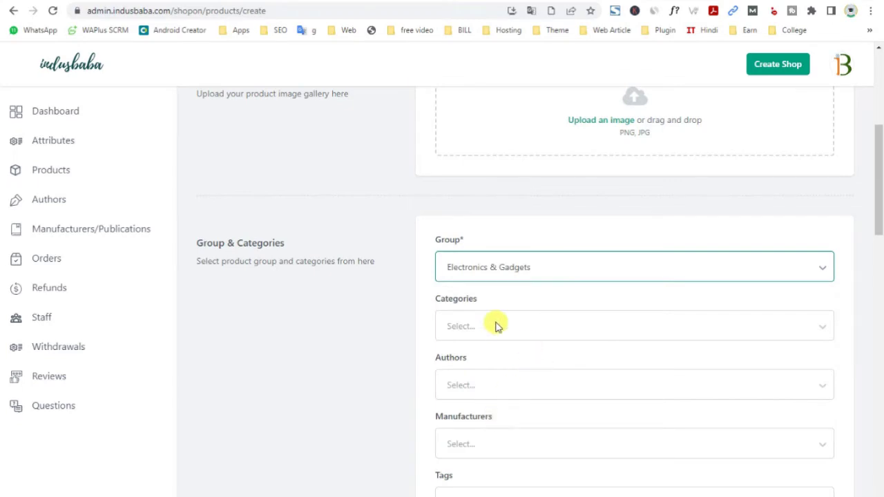
pyautogui.click(455, 325)
pyautogui.scroll(-4, 466, 334)
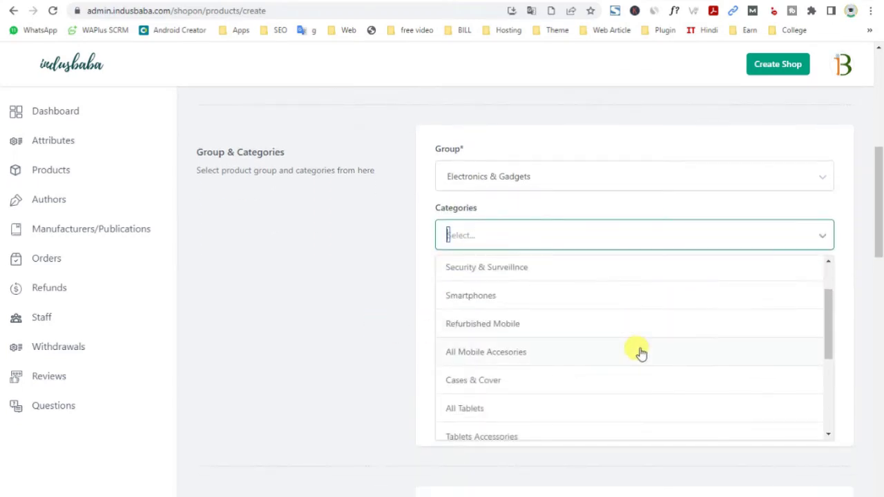
pyautogui.scroll(-1, 614, 402)
pyautogui.scroll(3, 546, 429)
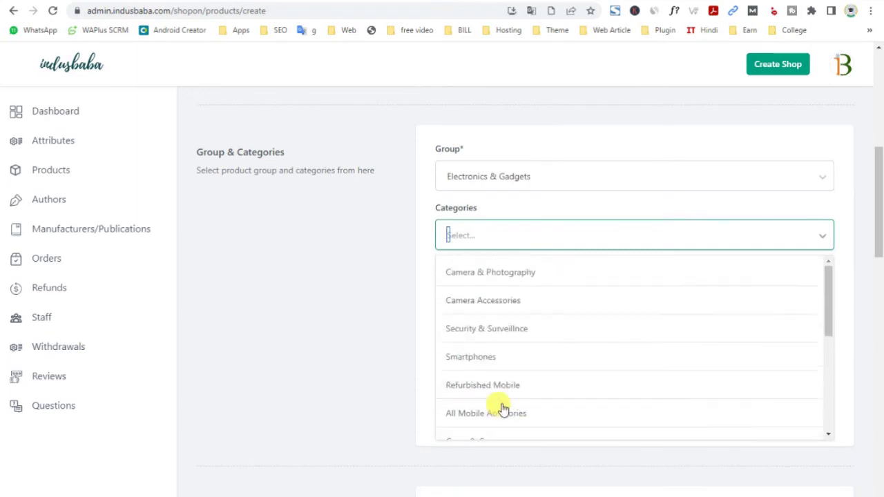
pyautogui.click(523, 275)
# Check the Authors, Manufacturers and Tags dropdowns without selecting anything
pyautogui.click(443, 293)
pyautogui.click(331, 283)
pyautogui.scroll(-2, 331, 283)
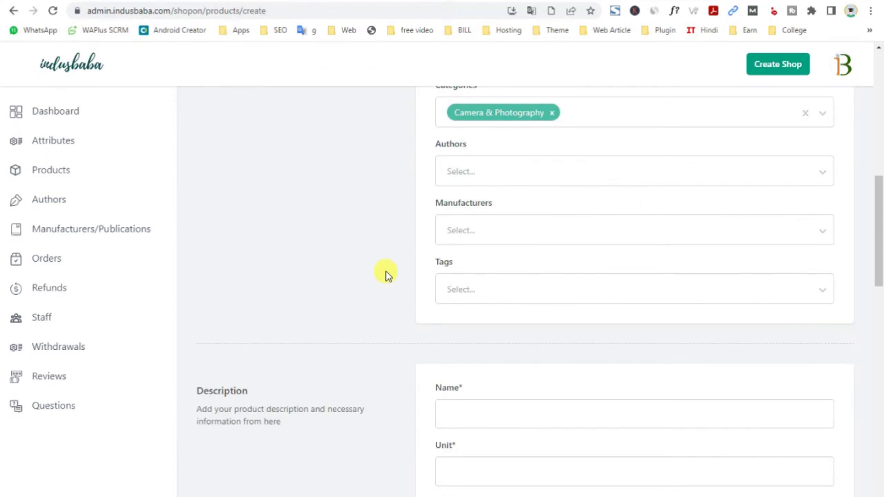
pyautogui.click(484, 237)
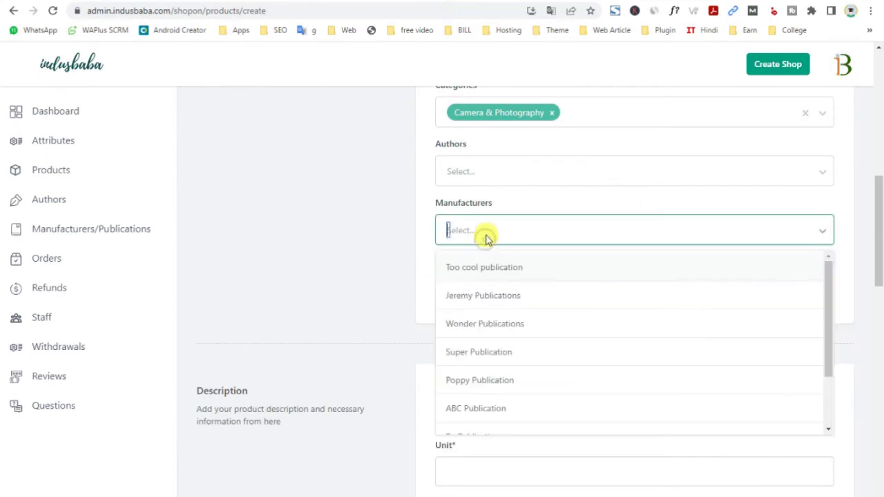
pyautogui.click(353, 243)
pyautogui.click(488, 292)
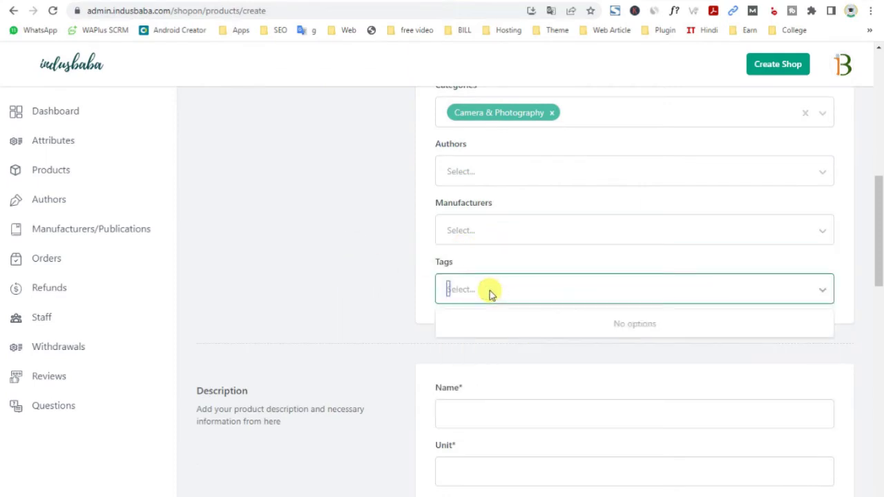
pyautogui.click(318, 264)
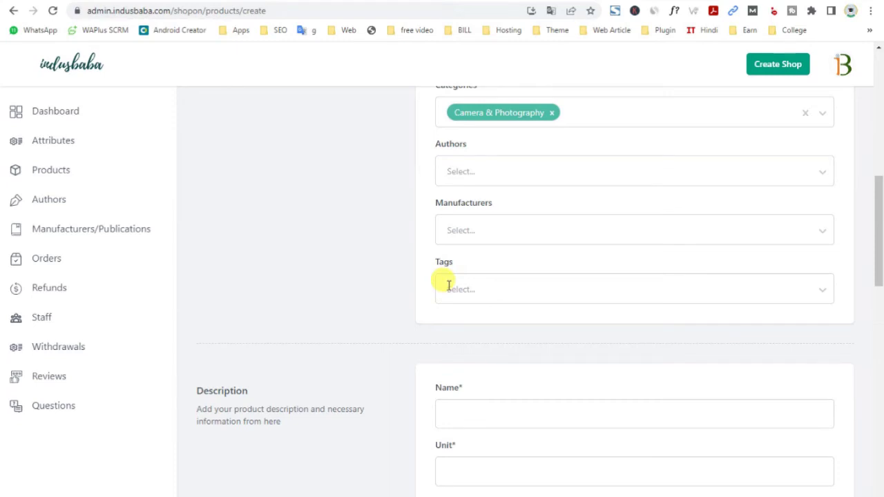
# Copy the admin site address and load the admin home page in a new tab
pyautogui.moveTo(165, 11); pyautogui.dragTo(7, 14)
pyautogui.hotkey('ctrl', 'c')
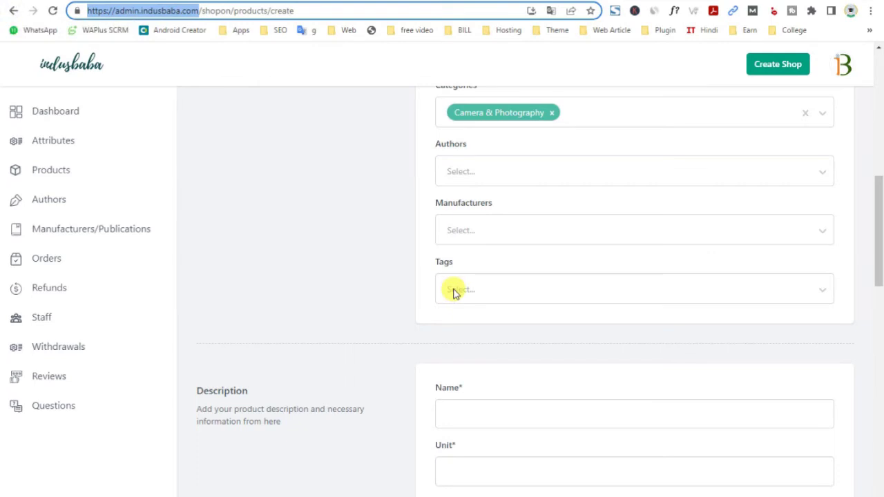
pyautogui.click(453, 291)
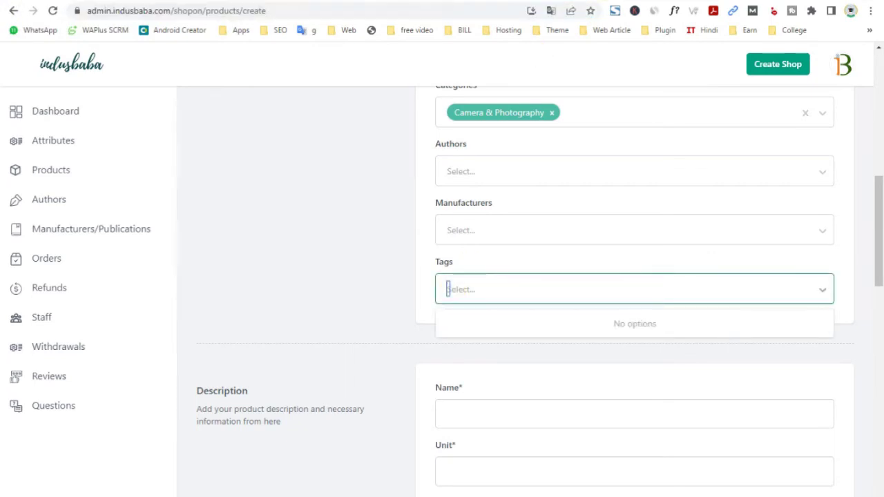
pyautogui.hotkey('ctrl', 't')
pyautogui.hotkey('ctrl', 'v')
pyautogui.press('Return')
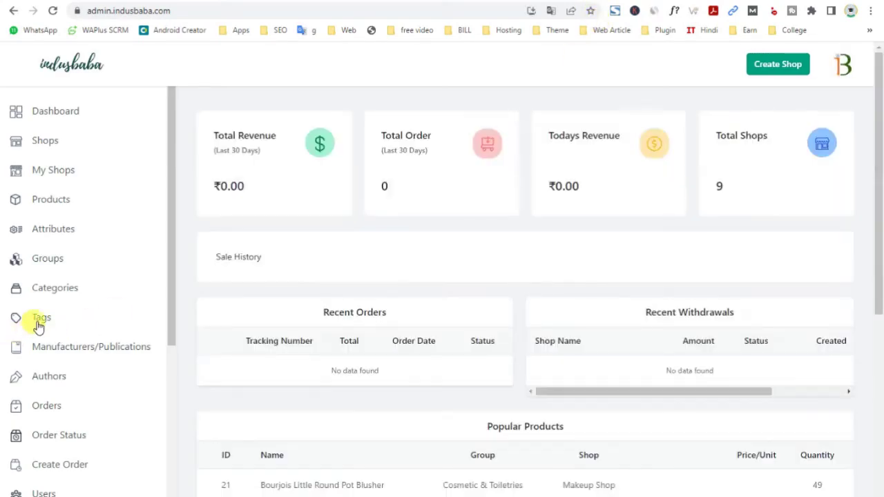
# View the admin Tags list and empty Add Tag form, then return to the product form
pyautogui.click(35, 319)
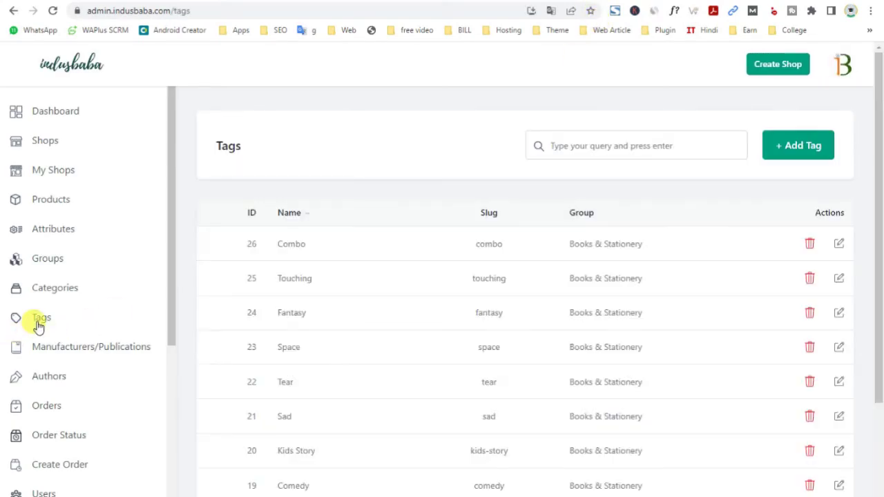
pyautogui.click(790, 145)
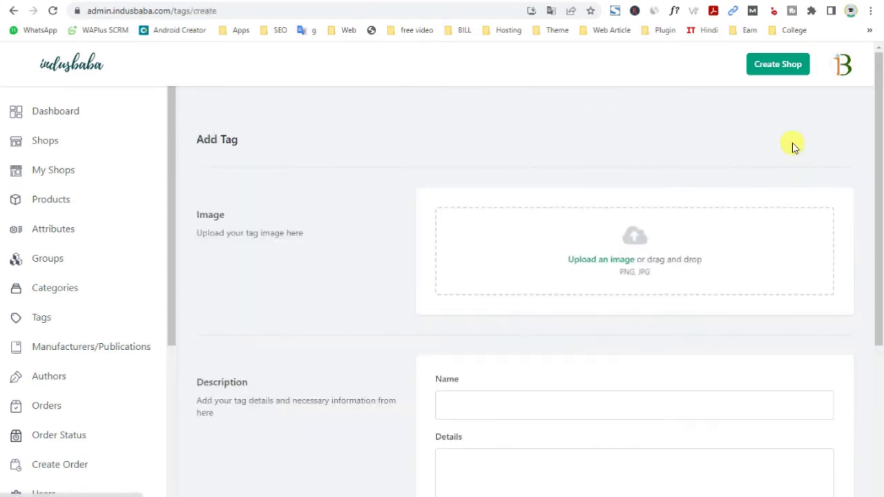
pyautogui.scroll(-4, 502, 368)
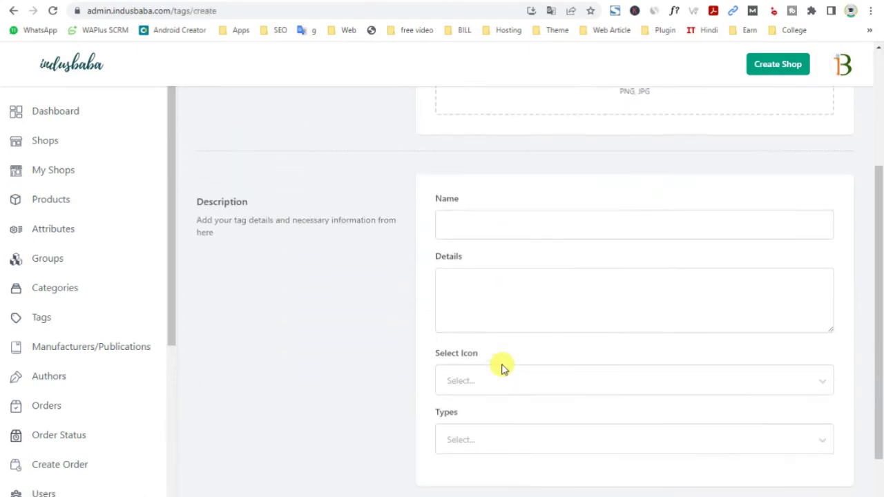
pyautogui.scroll(4, 474, 347)
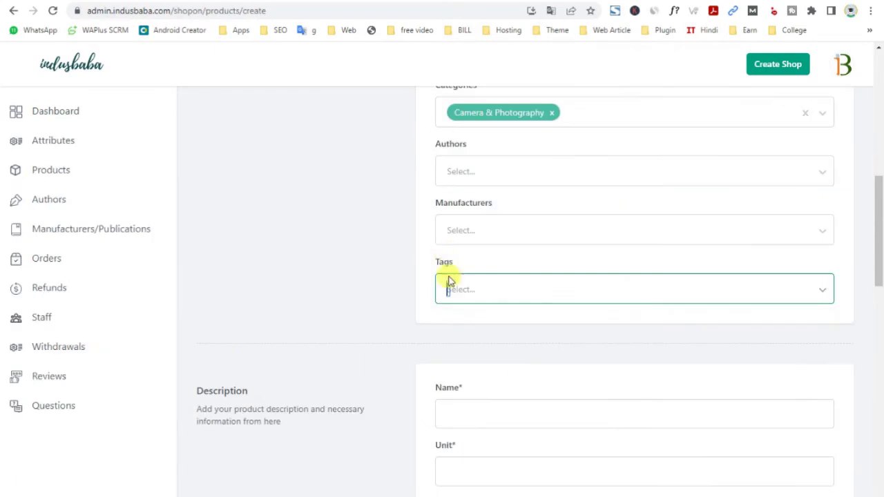
pyautogui.scroll(1, 476, 412)
pyautogui.scroll(-4, 479, 401)
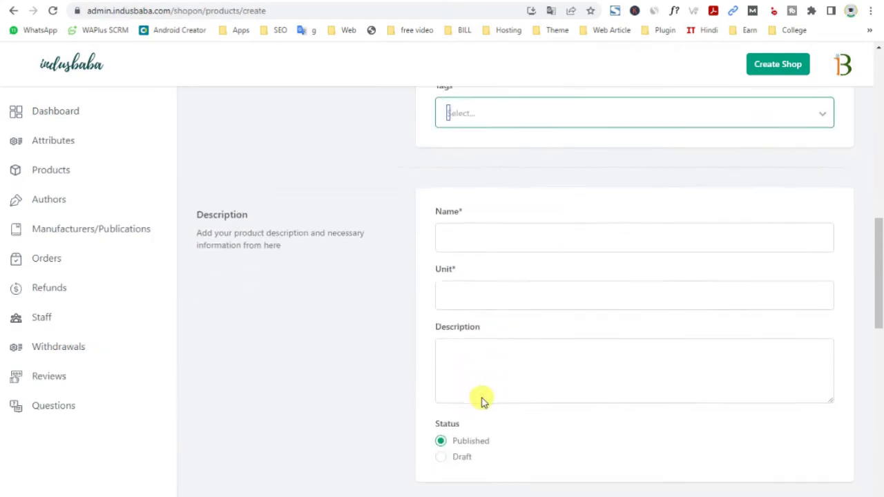
# Name the product Sofa, with unit 1pc and description Sofa
pyautogui.click(471, 232)
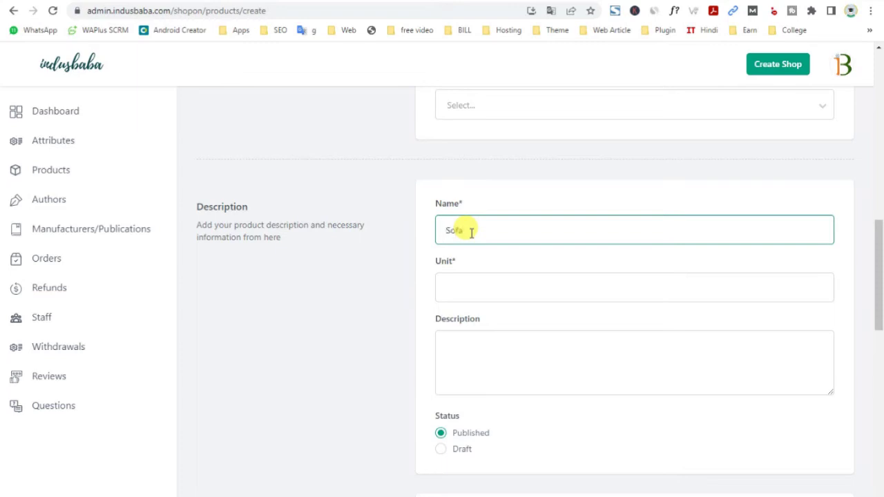
pyautogui.moveTo(471, 233); pyautogui.dragTo(390, 268)
pyautogui.hotkey('ctrl', 'c')
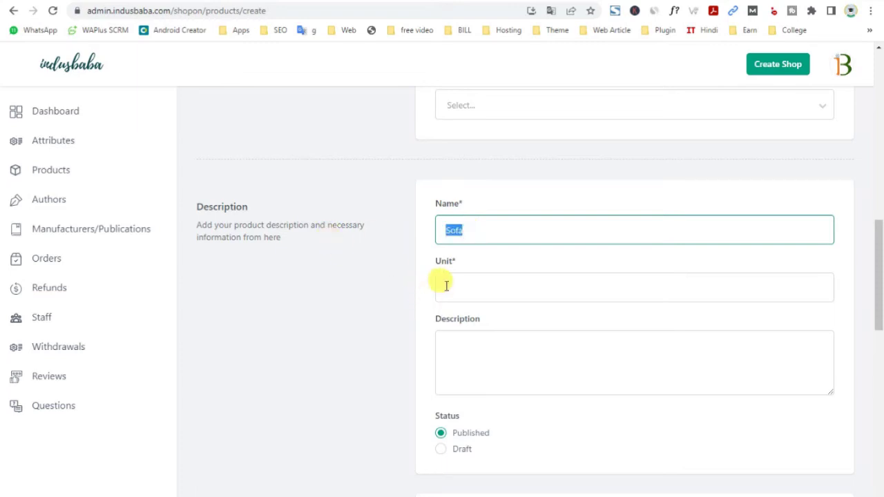
pyautogui.click(446, 285)
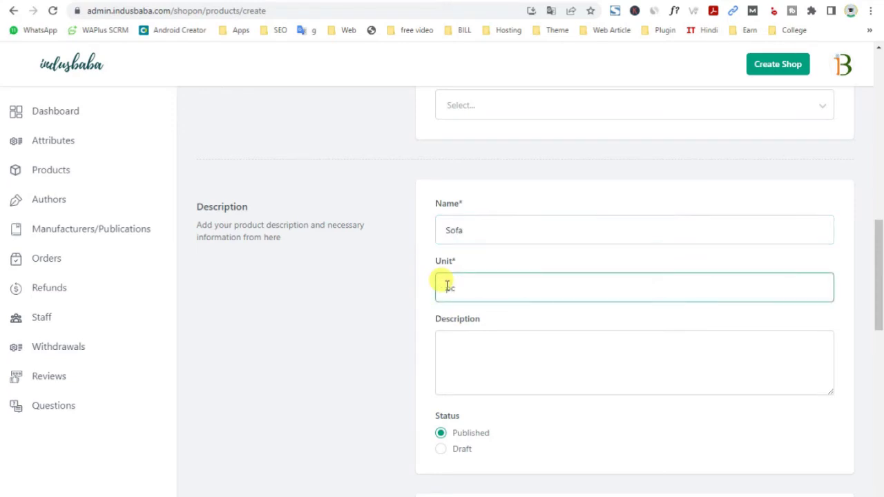
pyautogui.press('BackSpace')
pyautogui.press('BackSpace')
pyautogui.write('1pc')
pyautogui.click(460, 355)
pyautogui.hotkey('ctrl', 'v')
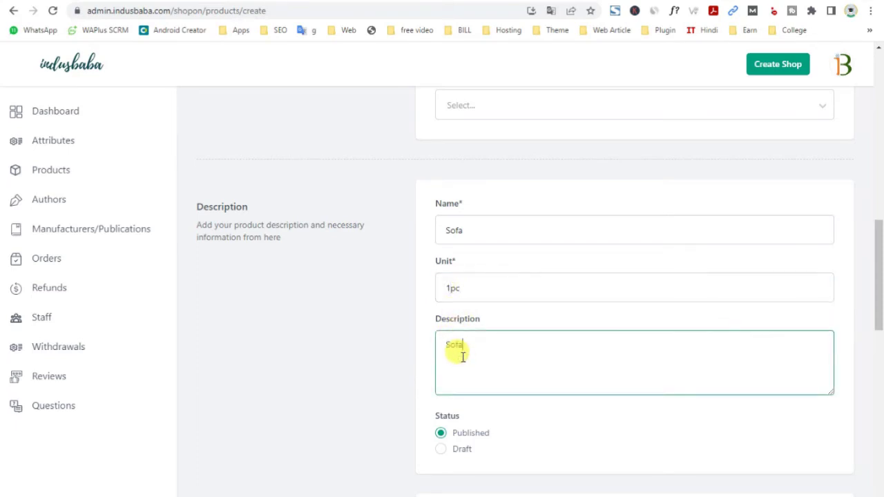
# Set the product type to Simple Product
pyautogui.scroll(-3, 461, 355)
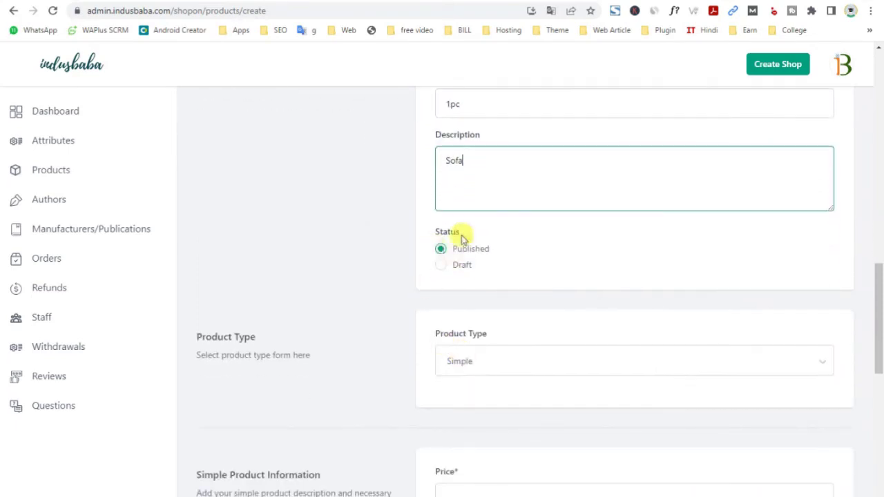
pyautogui.scroll(1, 476, 335)
pyautogui.scroll(-1, 476, 335)
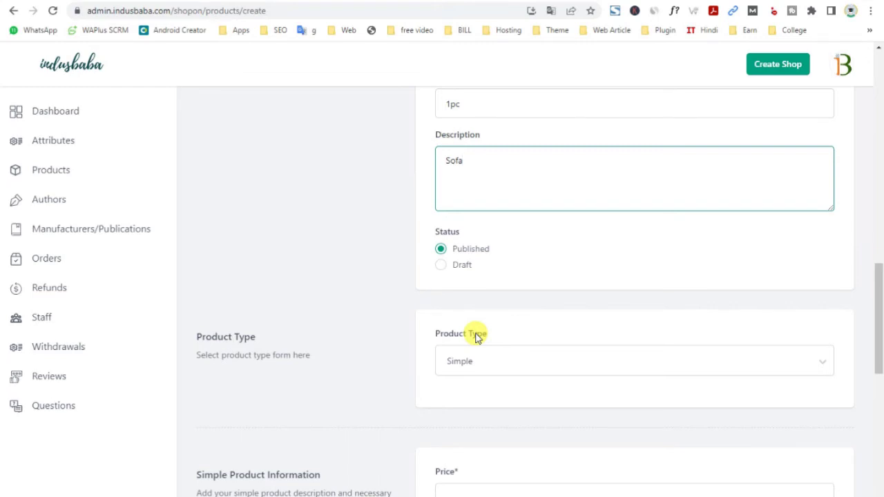
pyautogui.click(458, 362)
pyautogui.click(458, 395)
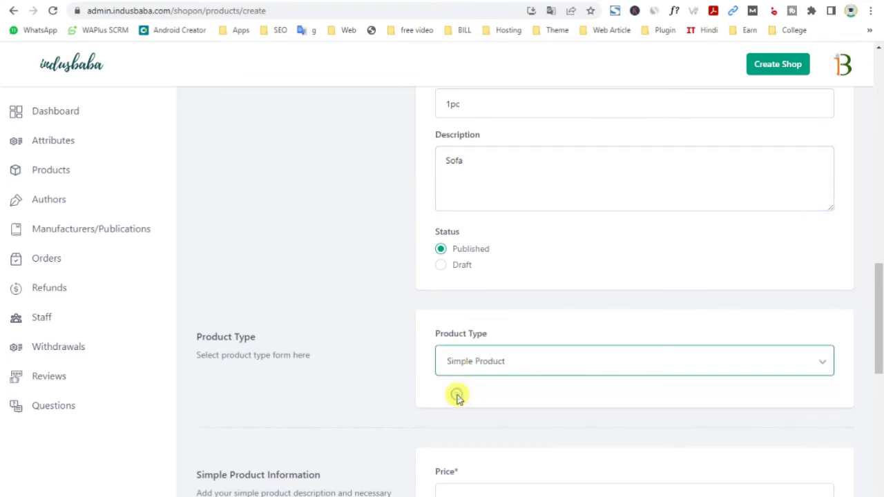
# Enter price 15000, sale price 11999 and quantity 10 in Simple Product Information
pyautogui.scroll(-3, 459, 396)
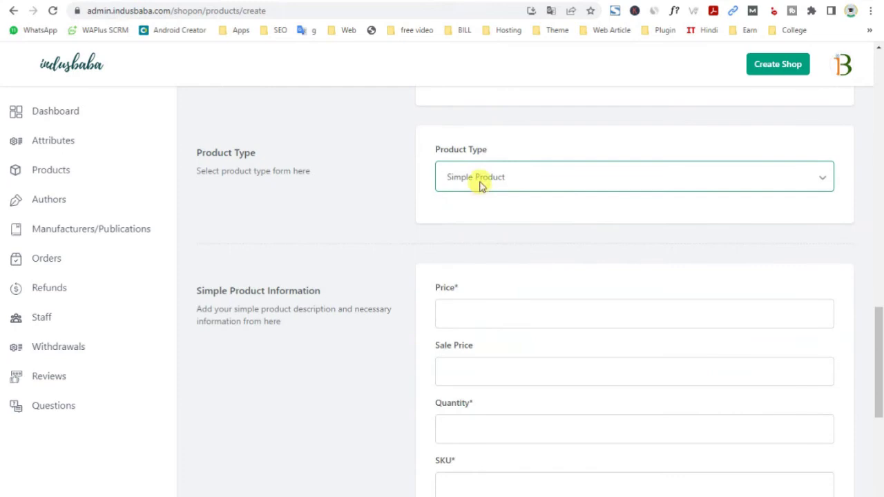
pyautogui.click(455, 311)
pyautogui.write('15000')
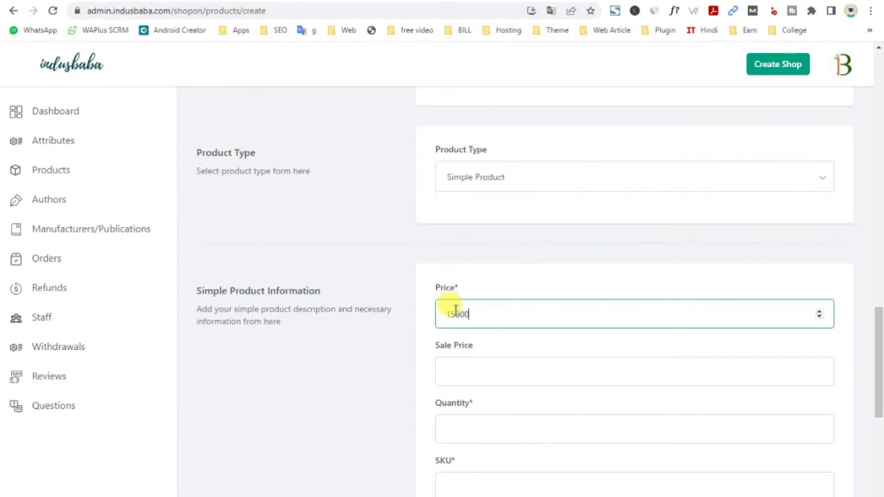
pyautogui.click(455, 370)
pyautogui.write('12000')
pyautogui.scroll(-2, 458, 373)
pyautogui.click(458, 300)
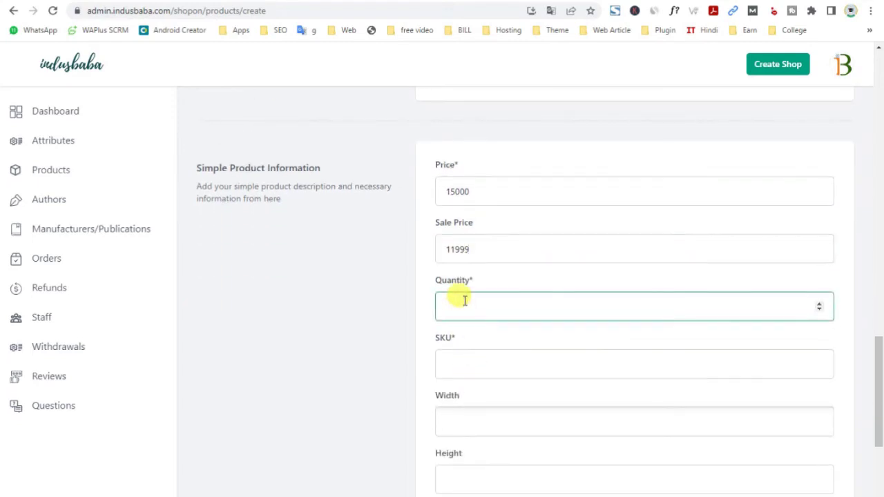
pyautogui.write('10')
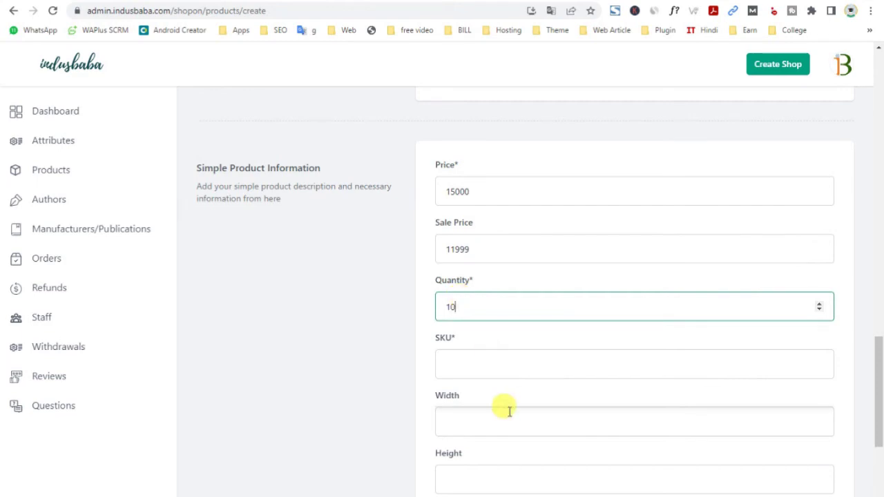
pyautogui.click(467, 363)
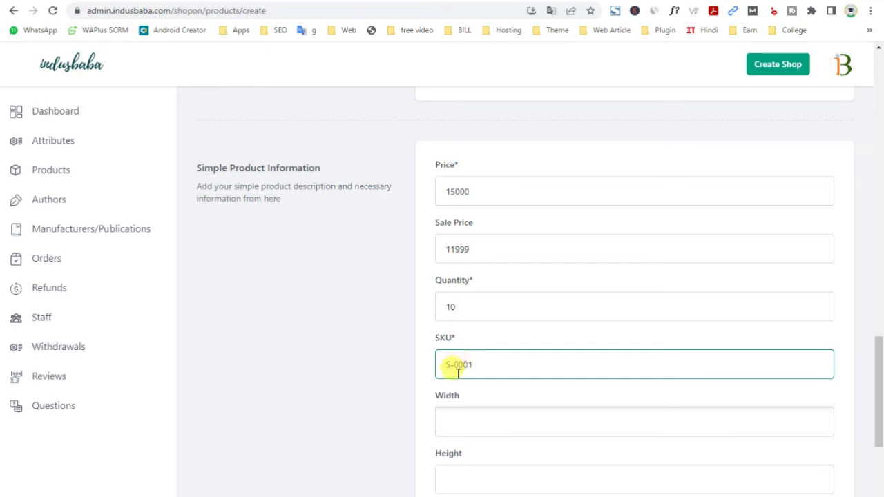
pyautogui.scroll(-3, 459, 373)
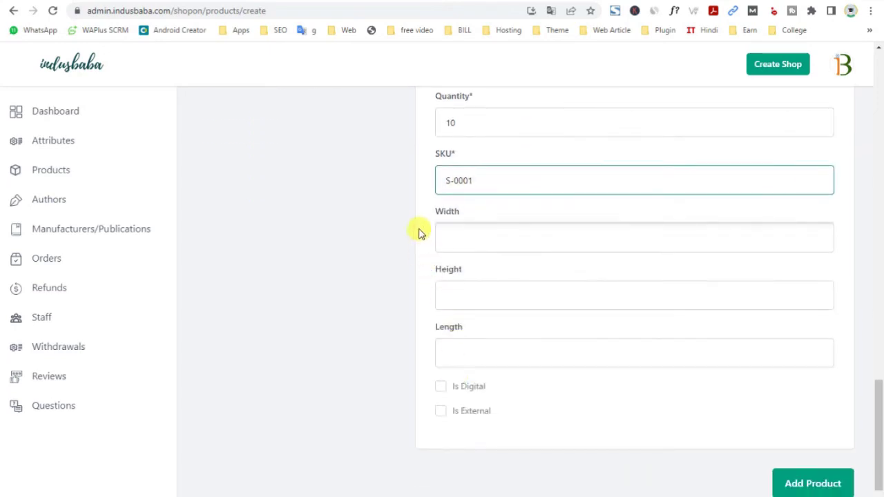
# Review the entered price, sale price, quantity and SKU values
pyautogui.moveTo(430, 208); pyautogui.dragTo(464, 212)
pyautogui.moveTo(434, 326); pyautogui.dragTo(509, 327)
pyautogui.scroll(2, 493, 394)
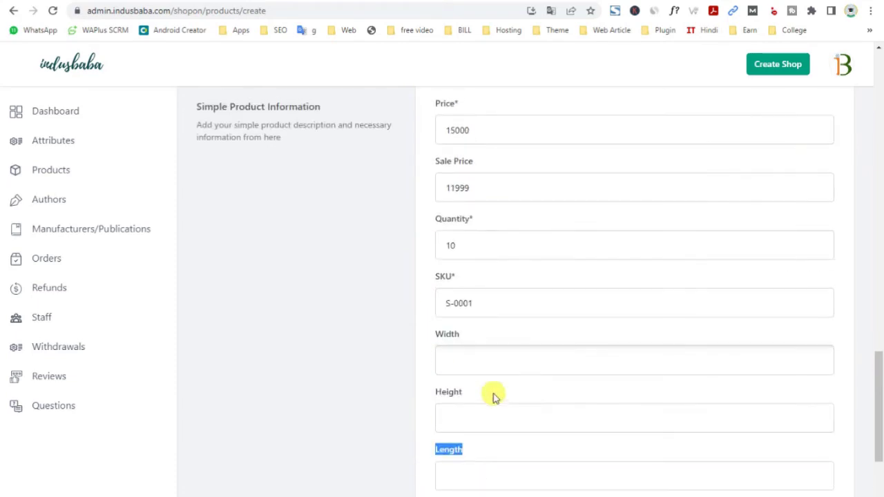
pyautogui.scroll(1, 493, 394)
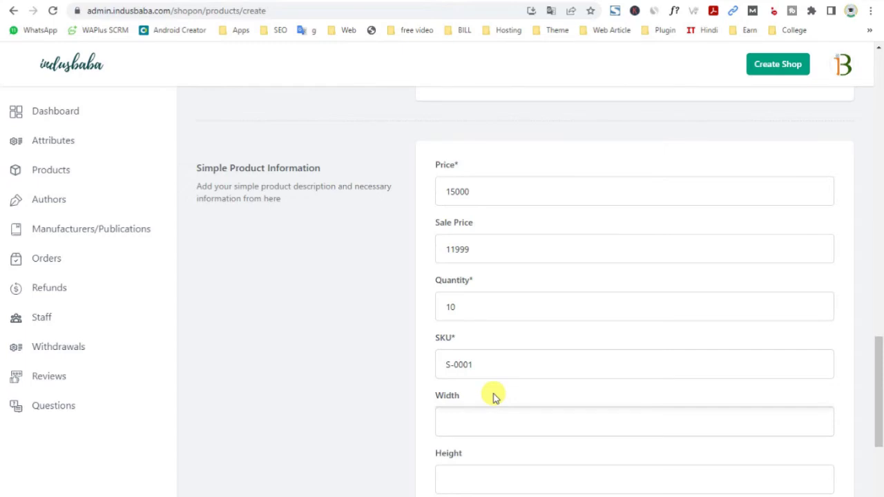
pyautogui.scroll(-1, 493, 394)
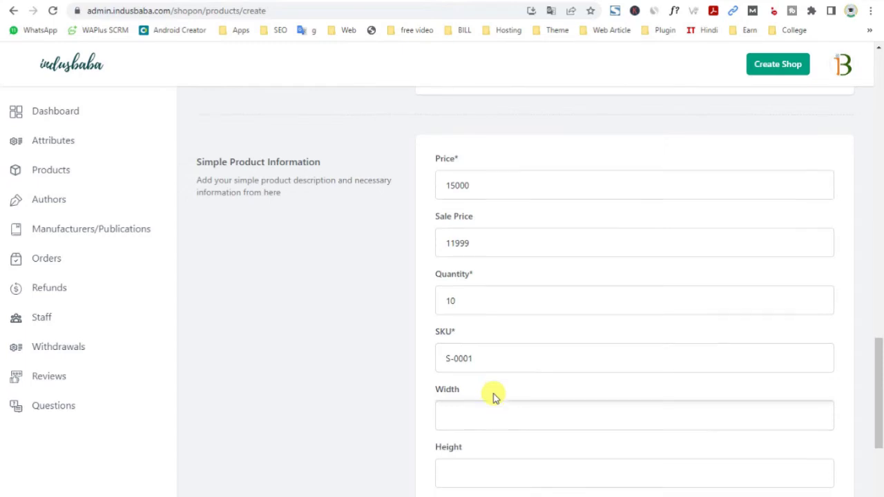
pyautogui.scroll(3, 505, 395)
pyautogui.scroll(-5, 505, 393)
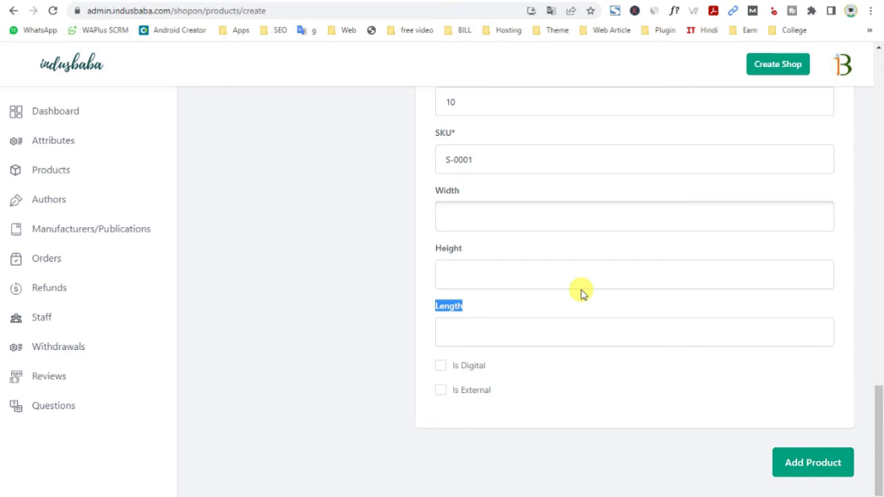
# Try the Is External option and its Button Label field, then leave it unchecked
pyautogui.doubleClick(446, 397)
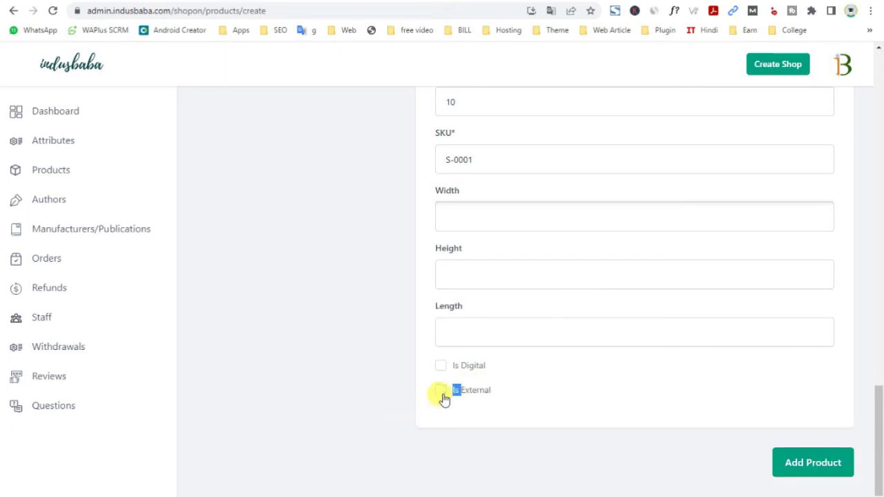
pyautogui.click(441, 393)
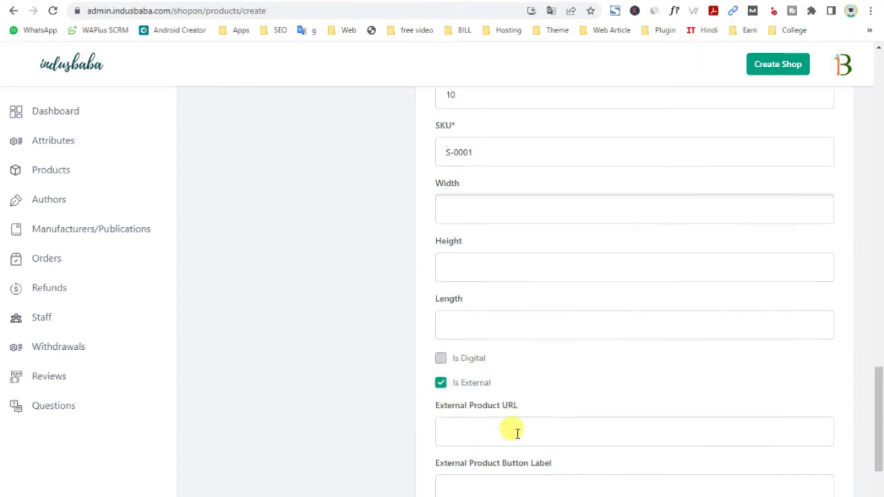
pyautogui.scroll(-2, 483, 438)
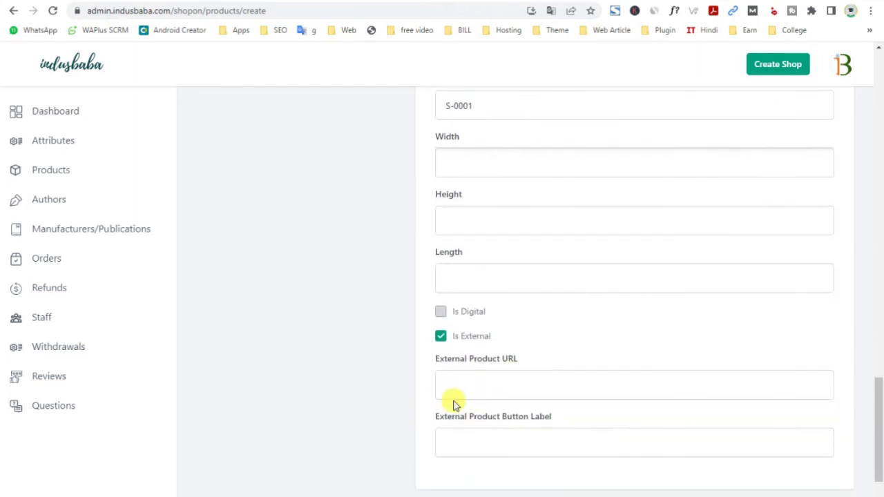
pyautogui.click(451, 442)
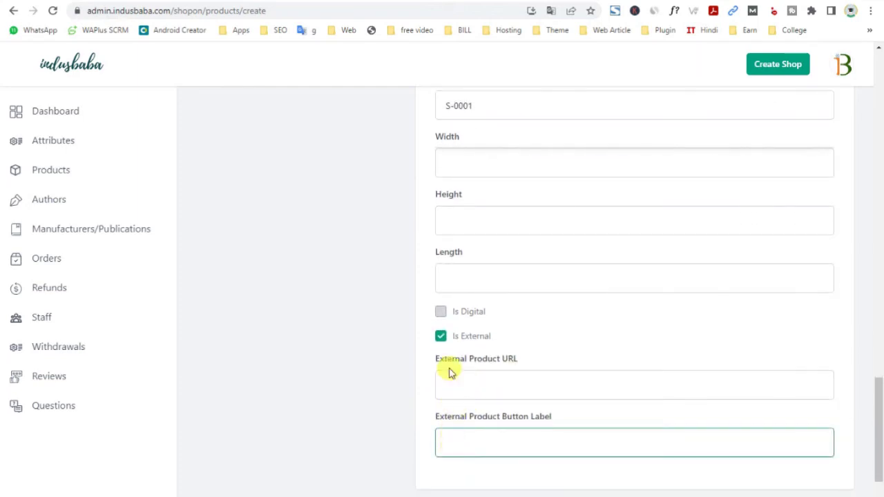
pyautogui.click(439, 339)
pyautogui.scroll(5, 474, 424)
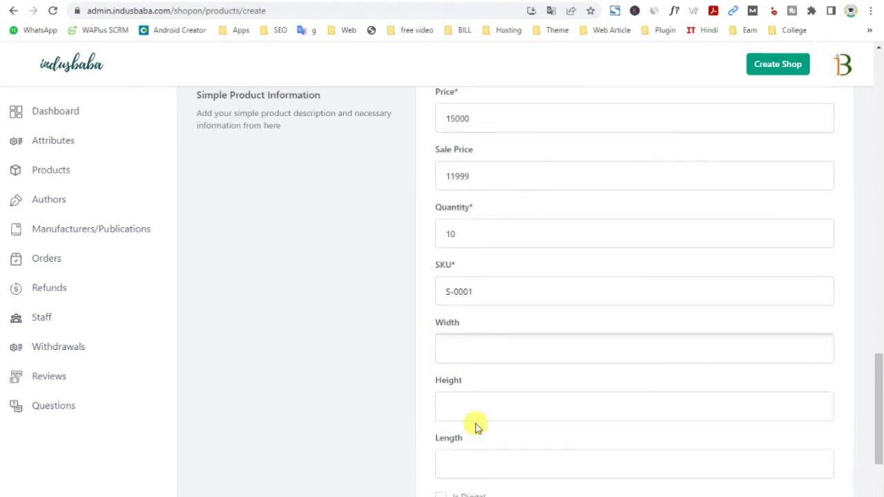
pyautogui.scroll(10, 495, 310)
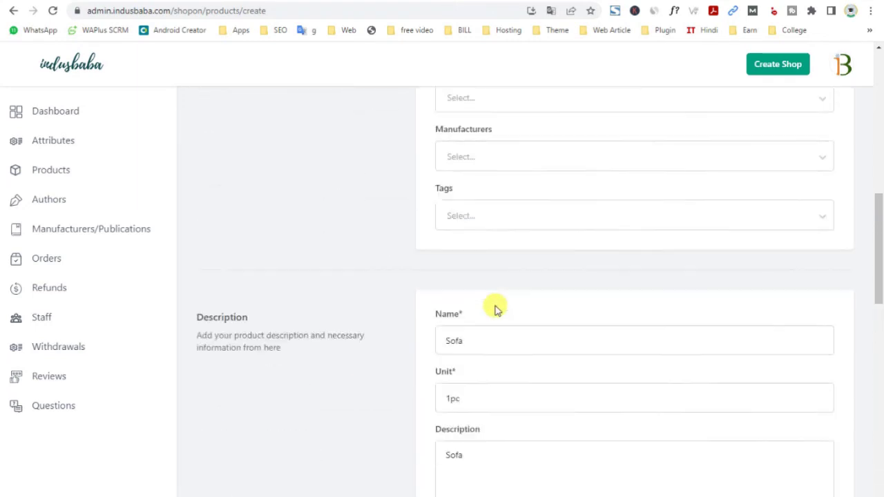
# Scroll back up the Sofa form to the Featured Image and Gallery sections
pyautogui.scroll(5, 495, 310)
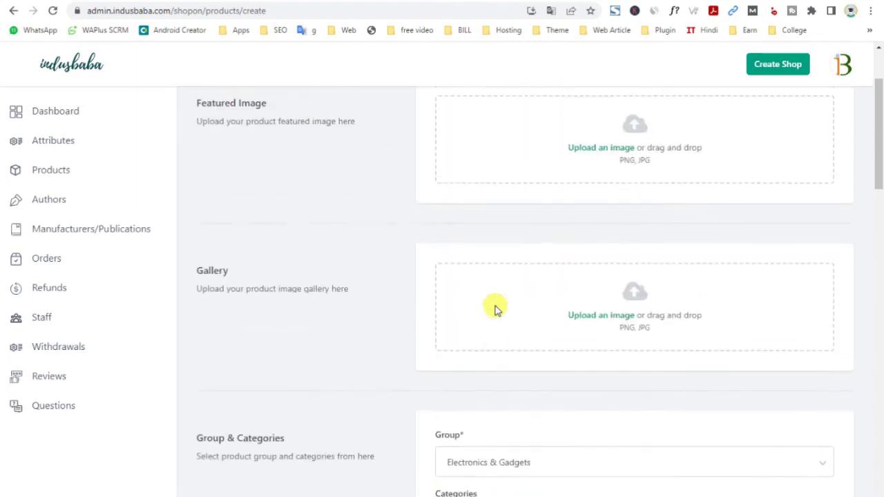
pyautogui.scroll(2, 495, 310)
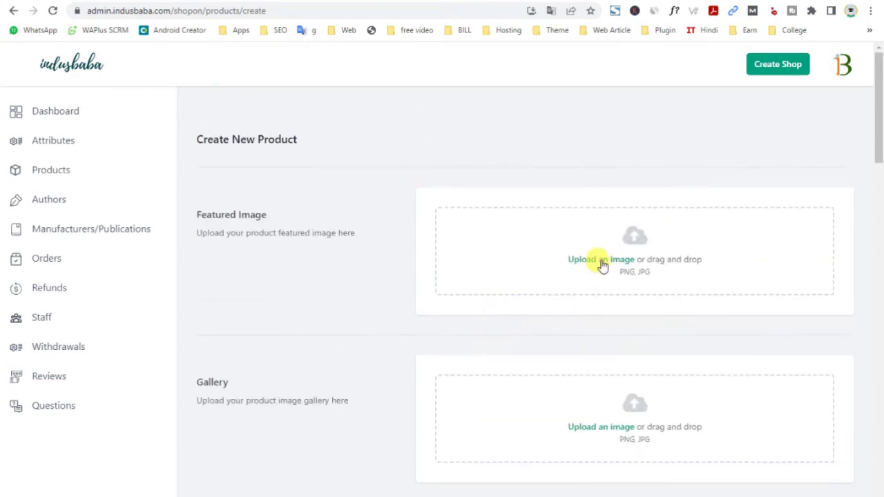
pyautogui.scroll(-3, 602, 265)
pyautogui.scroll(-1, 602, 264)
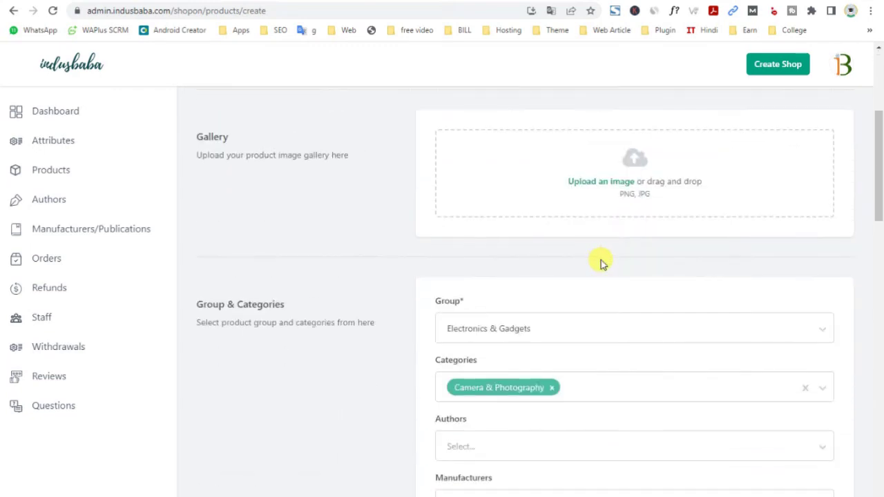
pyautogui.scroll(3, 601, 263)
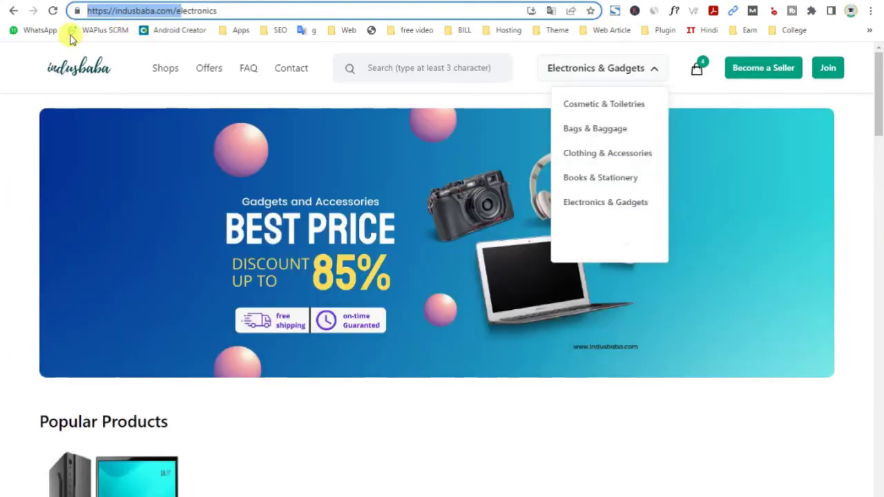
# Reload the storefront Electronics page and scroll down to the Popular Products section
pyautogui.click(53, 12)
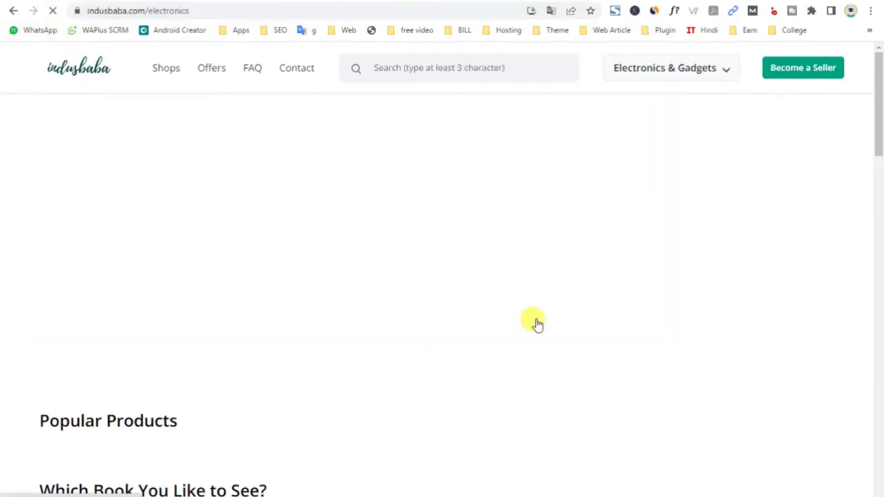
pyautogui.scroll(-2, 536, 321)
pyautogui.scroll(-3, 295, 452)
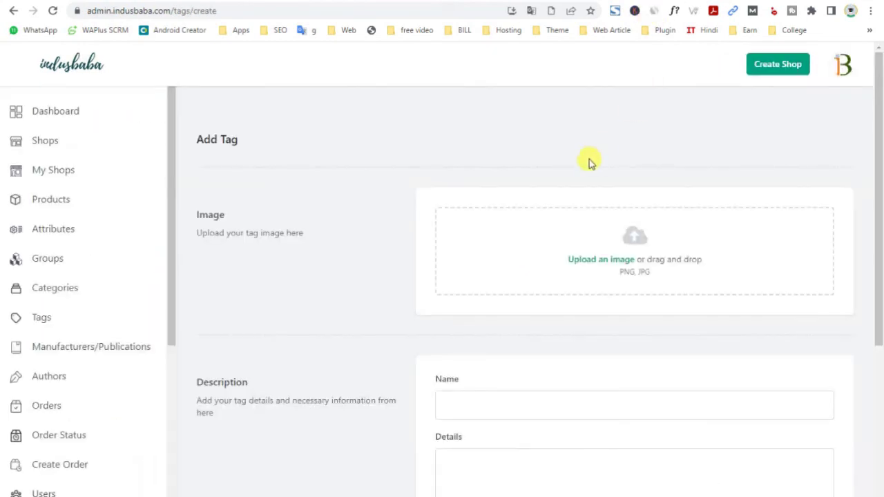
# Upload Face1 from Downloads as the tag image, then browse the shop's Products list to the published Sofa
pyautogui.click(606, 261)
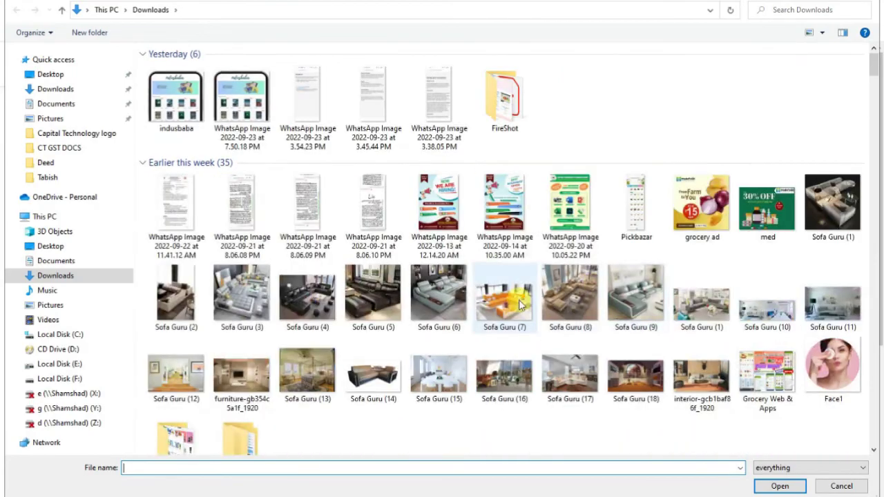
pyautogui.doubleClick(830, 376)
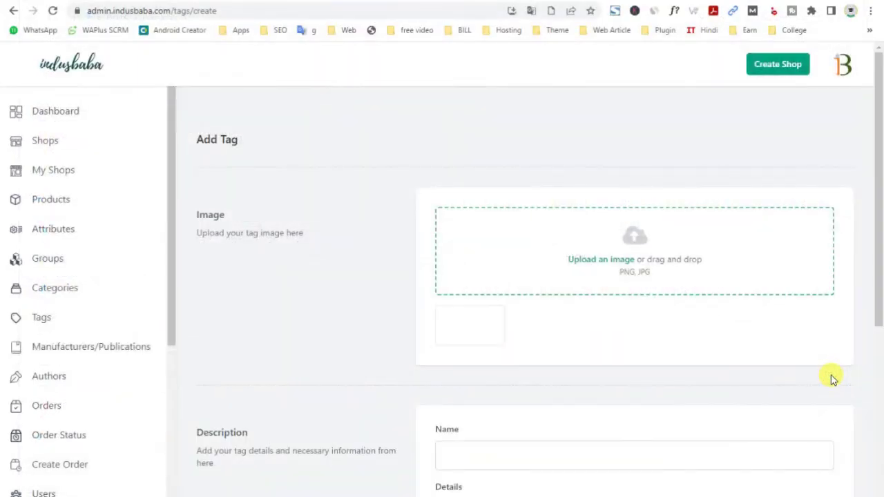
pyautogui.scroll(-2, 831, 377)
pyautogui.scroll(-2, 830, 378)
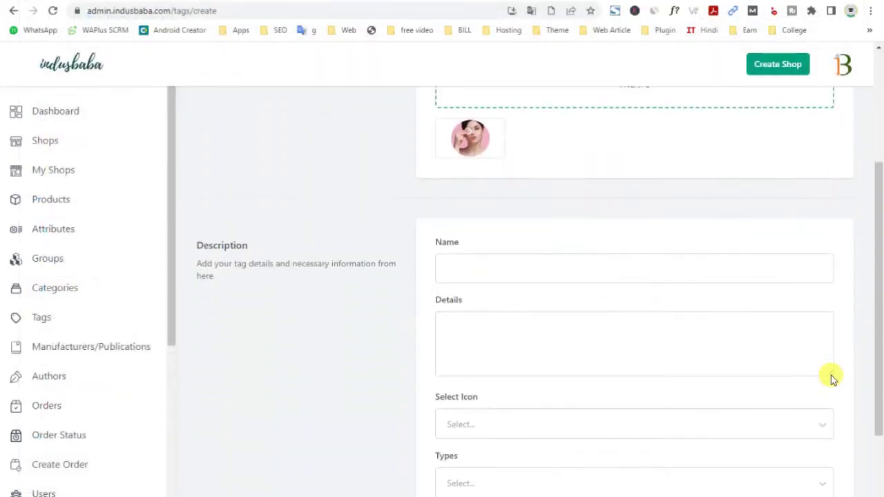
pyautogui.scroll(3, 830, 379)
pyautogui.scroll(-4, 831, 378)
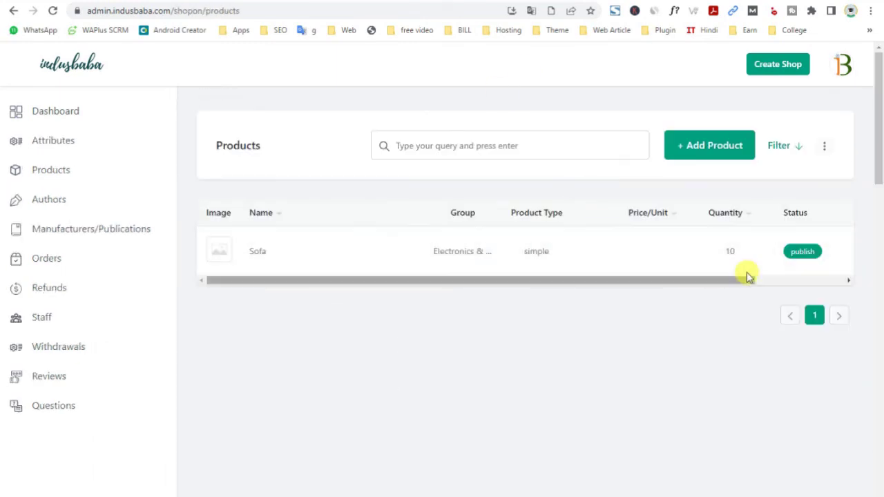
# Open the Sofa product for editing and set Face1 as its featured image
pyautogui.moveTo(705, 284); pyautogui.dragTo(868, 285)
pyautogui.click(836, 253)
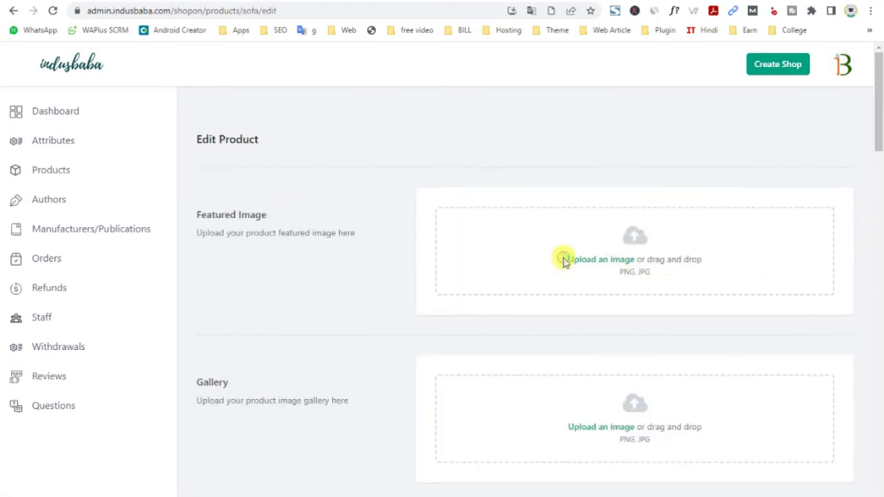
pyautogui.click(564, 261)
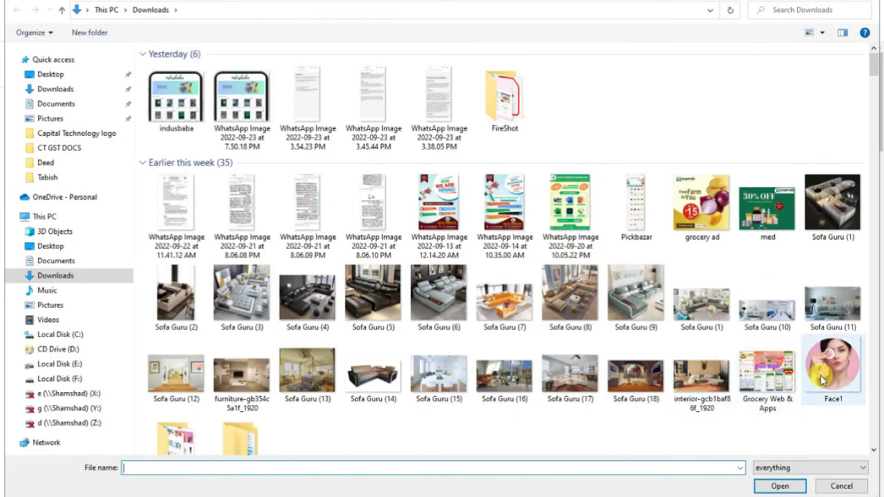
pyautogui.scroll(-3, 822, 380)
pyautogui.doubleClick(373, 254)
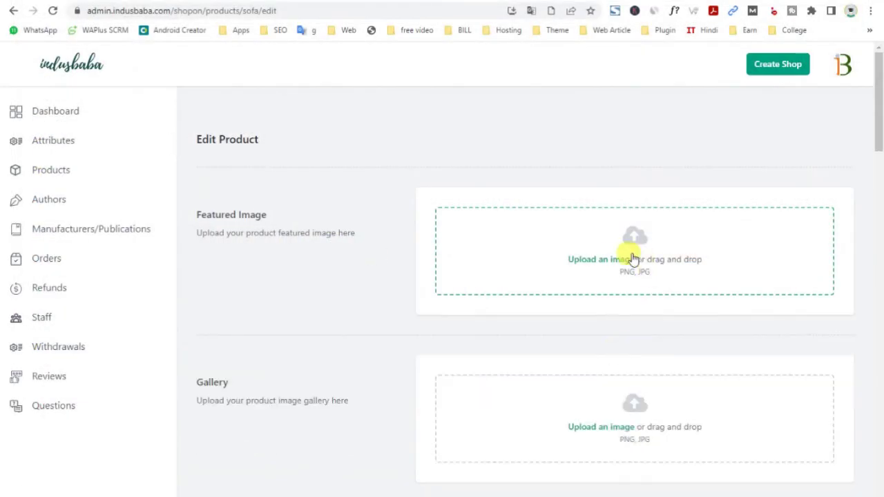
pyautogui.click(632, 259)
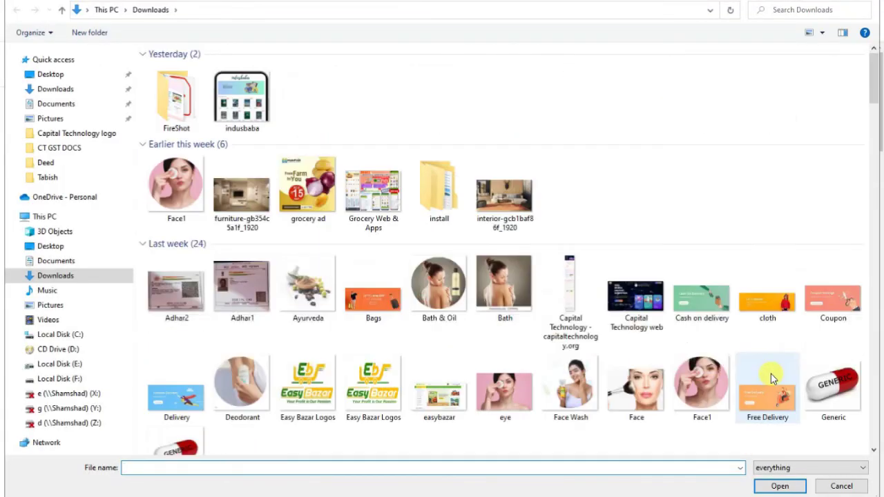
pyautogui.doubleClick(832, 372)
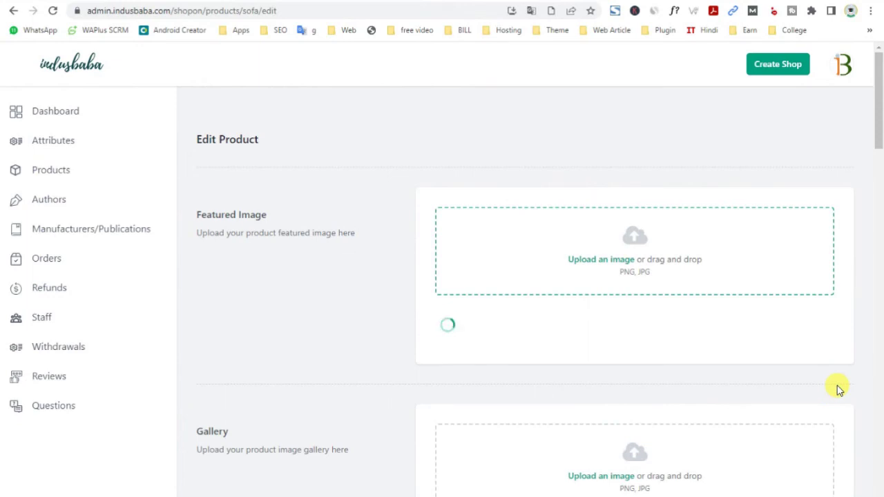
# Try adding Makup Accessories and Face Wash gallery images, then save the Sofa product
pyautogui.scroll(-2, 546, 347)
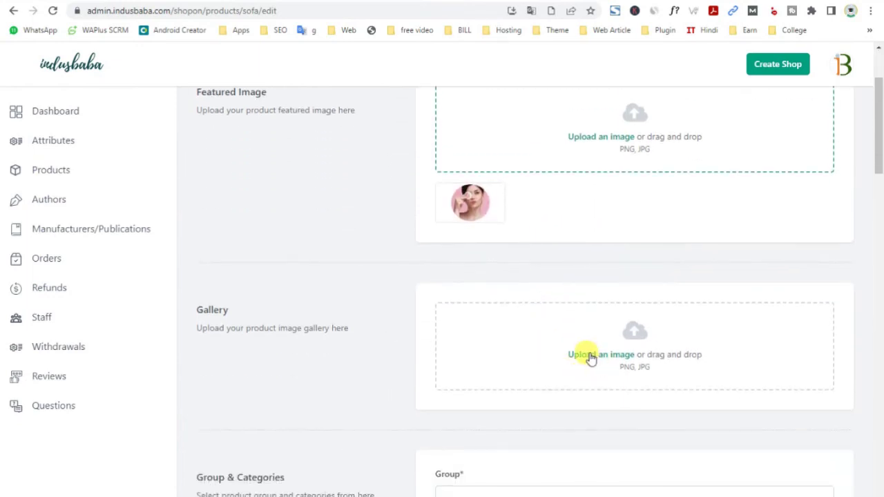
pyautogui.click(590, 355)
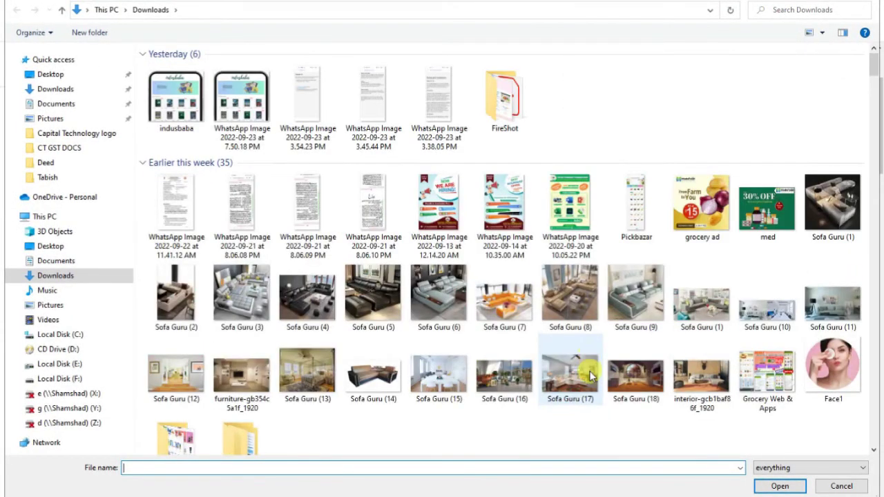
pyautogui.scroll(-2, 590, 375)
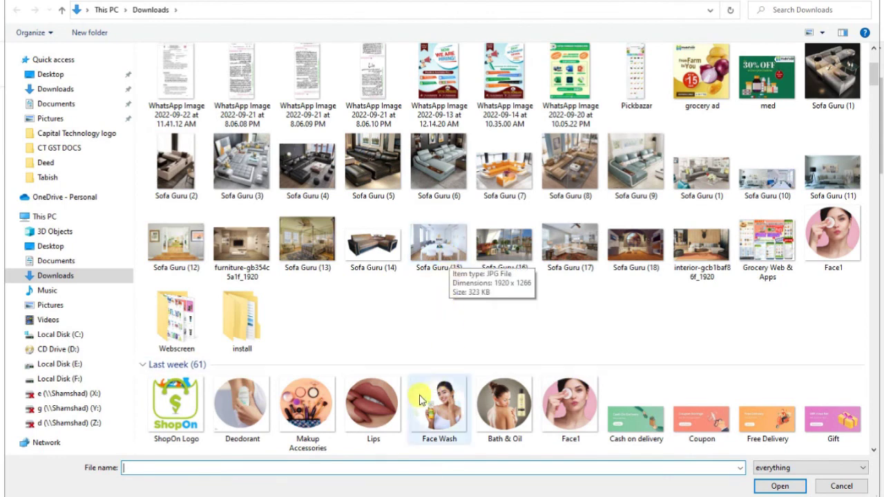
pyautogui.click(300, 426)
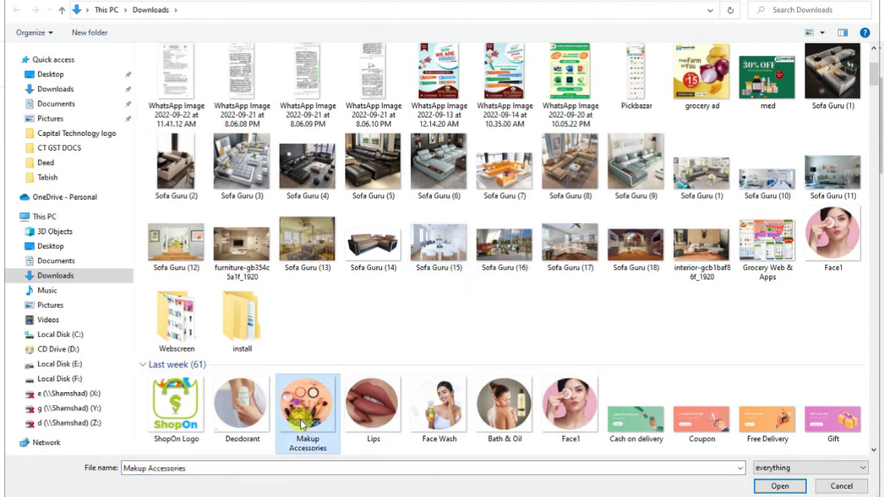
pyautogui.doubleClick(300, 426)
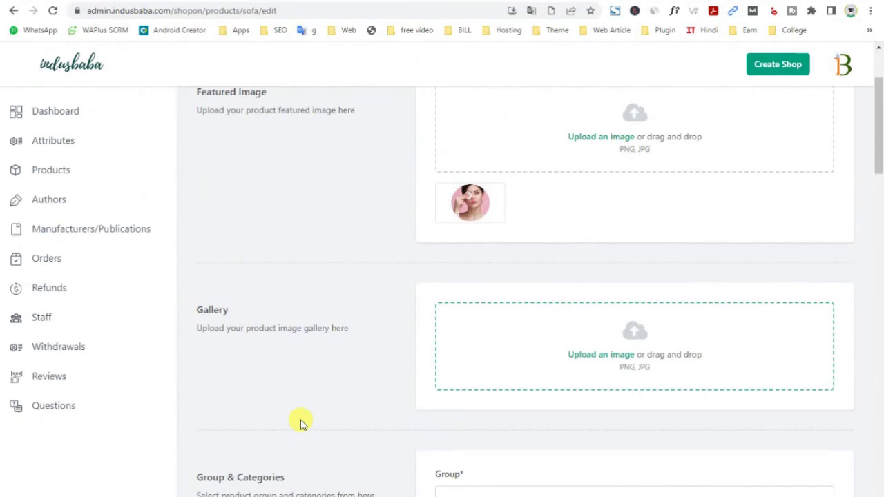
pyautogui.click(597, 357)
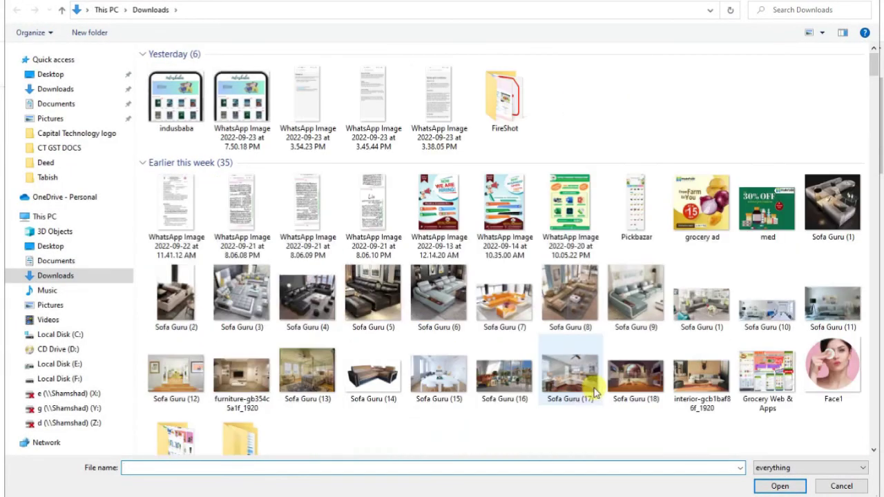
pyautogui.scroll(-2, 725, 407)
pyautogui.click(440, 415)
pyautogui.doubleClick(439, 417)
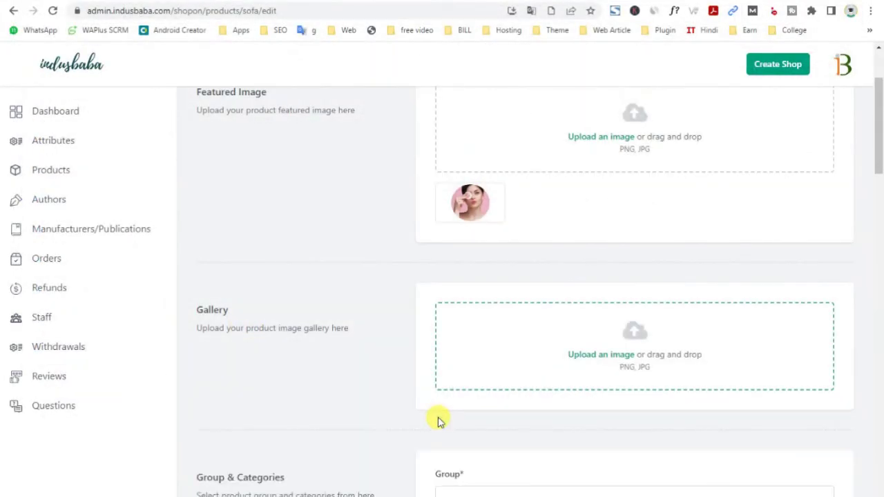
pyautogui.moveTo(879, 181); pyautogui.dragTo(877, 490)
pyautogui.click(801, 464)
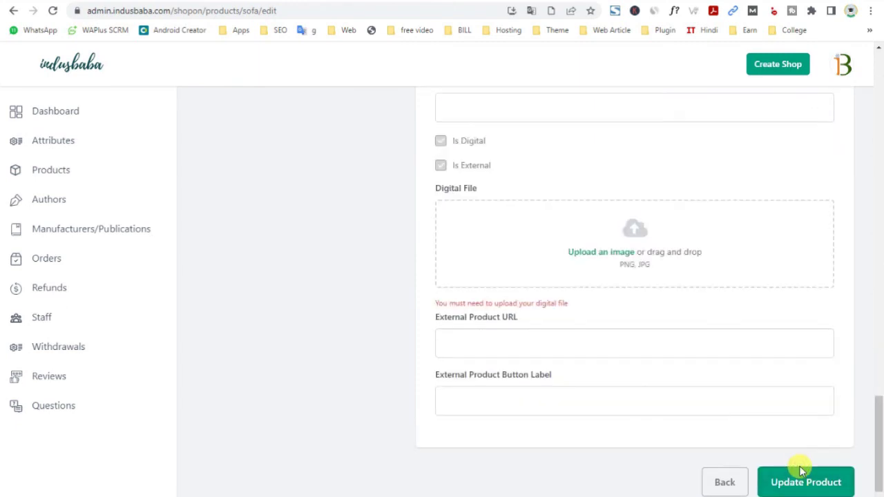
# Check the external URL, enter 'Buy Now' as the external button label, and update the Sofa
pyautogui.scroll(10, 641, 410)
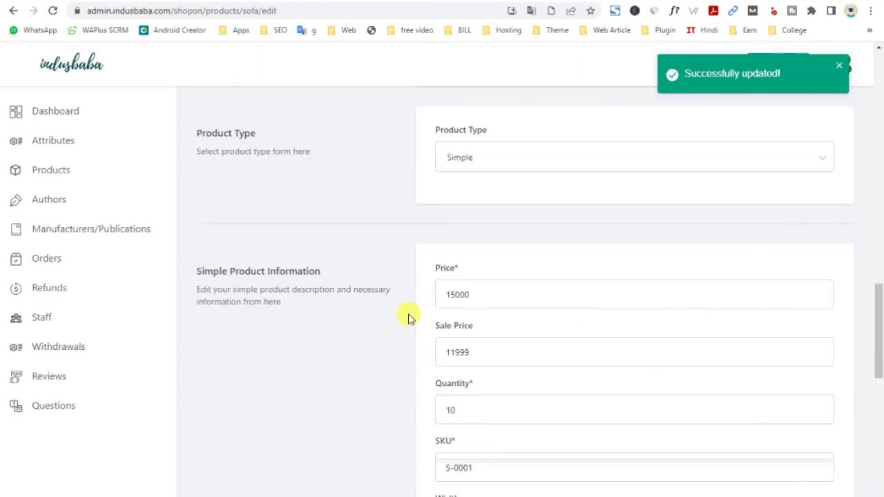
pyautogui.scroll(5, 407, 317)
pyautogui.scroll(-3, 408, 317)
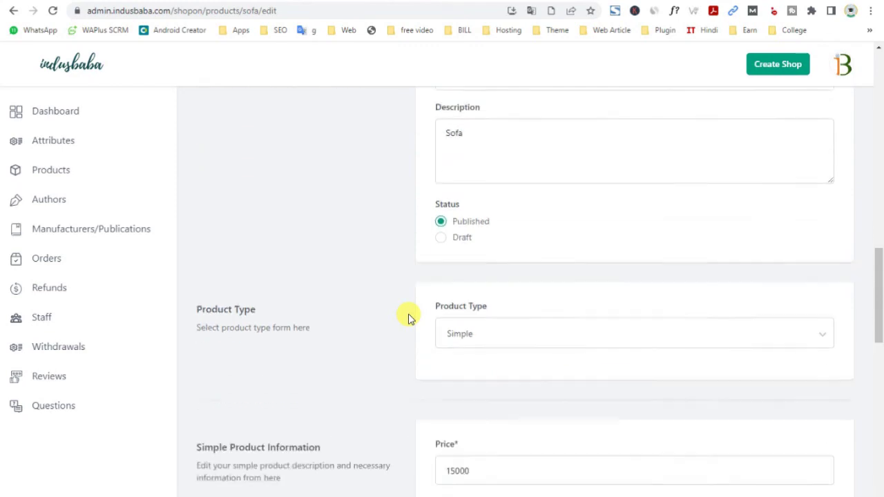
pyautogui.scroll(2, 407, 317)
pyautogui.scroll(8, 407, 317)
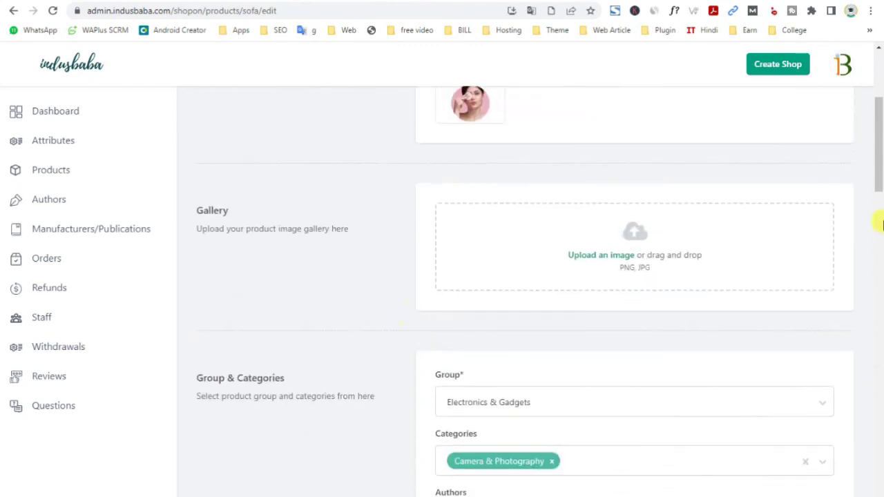
pyautogui.moveTo(879, 165); pyautogui.dragTo(880, 469)
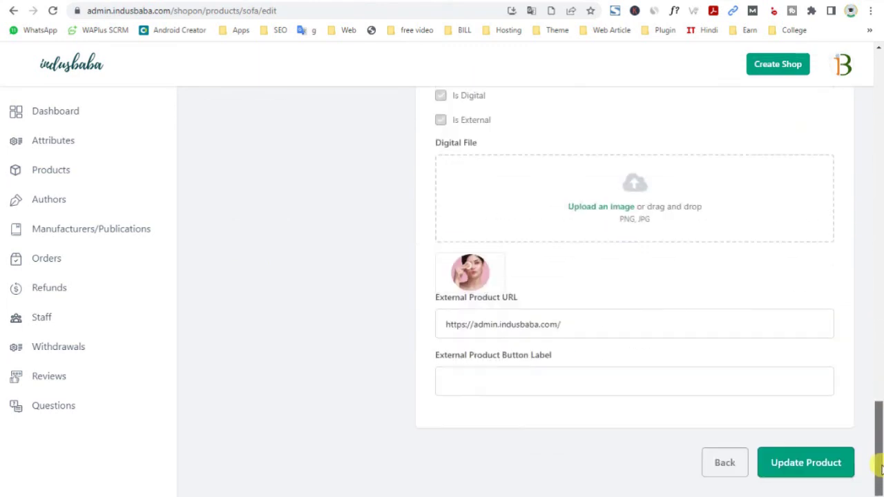
pyautogui.scroll(3, 568, 367)
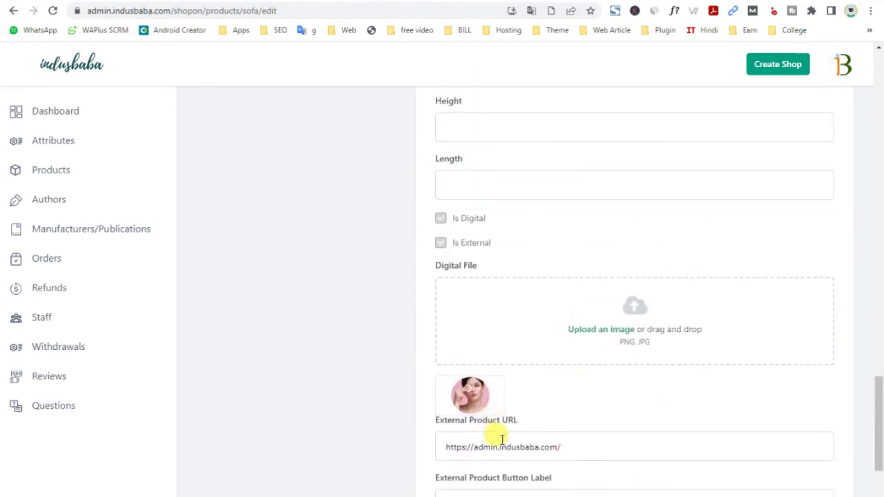
pyautogui.doubleClick(502, 447)
pyautogui.scroll(-2, 508, 438)
pyautogui.click(506, 382)
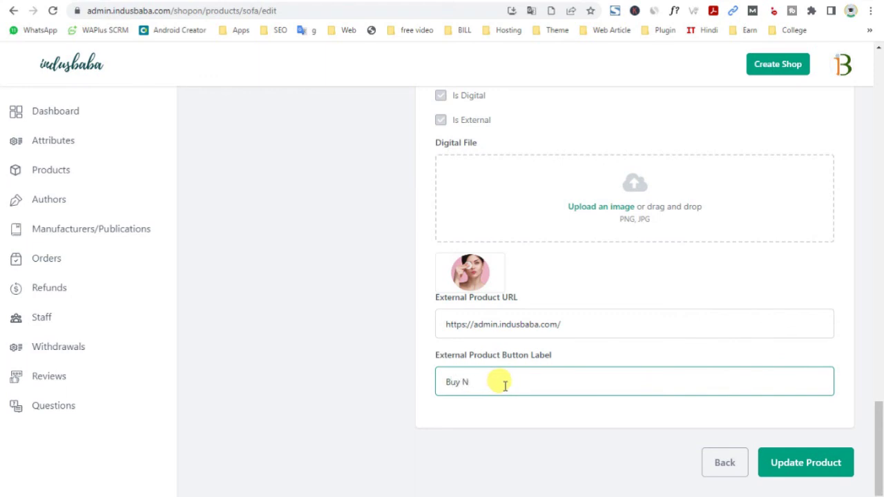
pyautogui.click(805, 462)
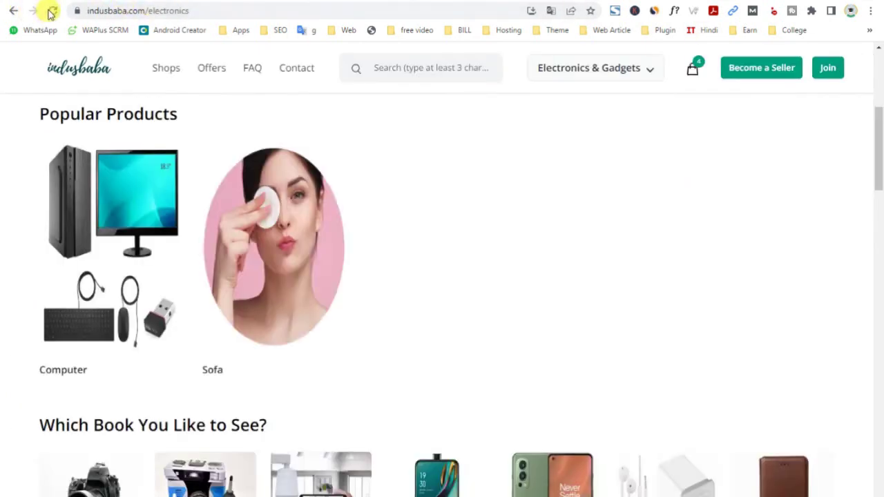
# Reload the storefront and open the Sofa product page from Popular Products
pyautogui.click(52, 11)
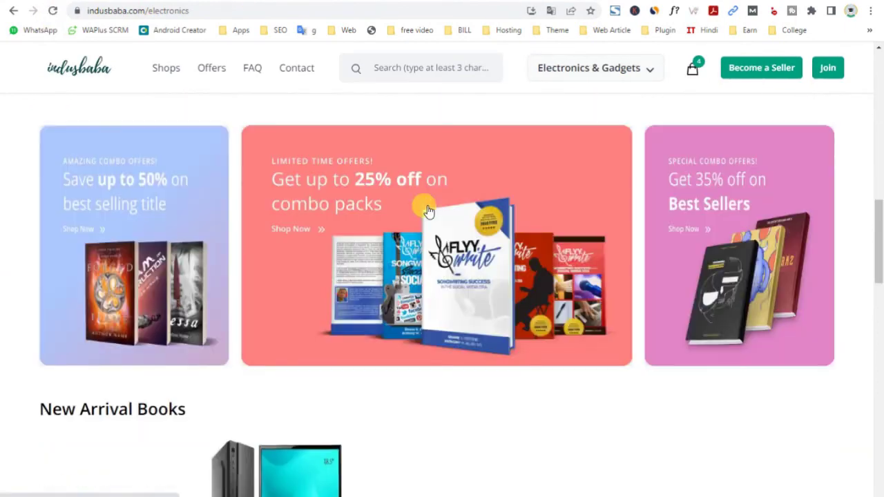
pyautogui.scroll(-5, 428, 211)
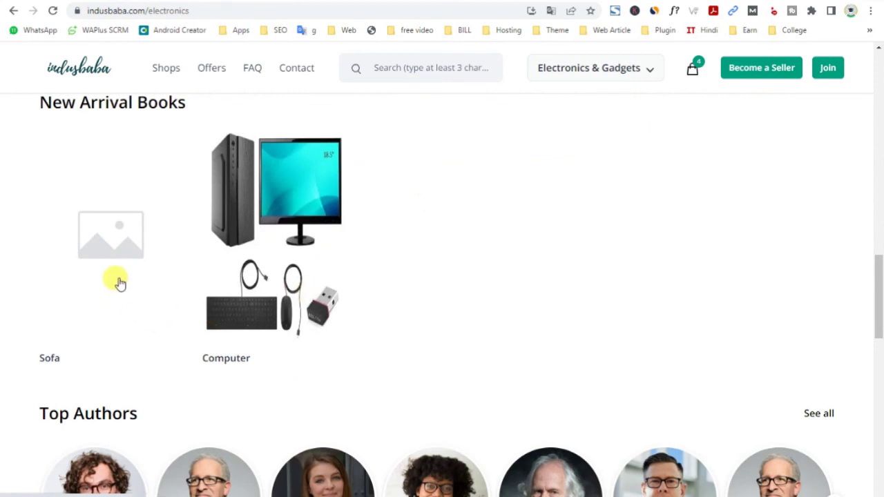
pyautogui.click(115, 266)
pyautogui.scroll(-1, 464, 315)
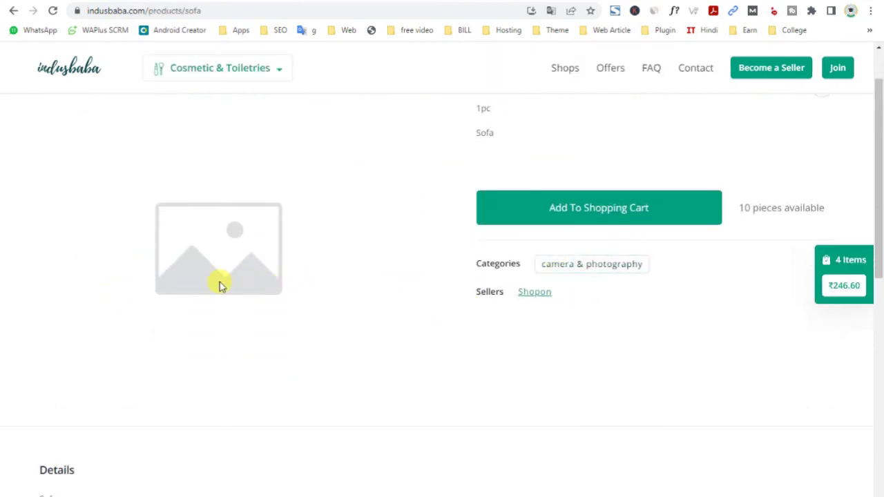
pyautogui.scroll(-3, 345, 352)
pyautogui.scroll(4, 345, 352)
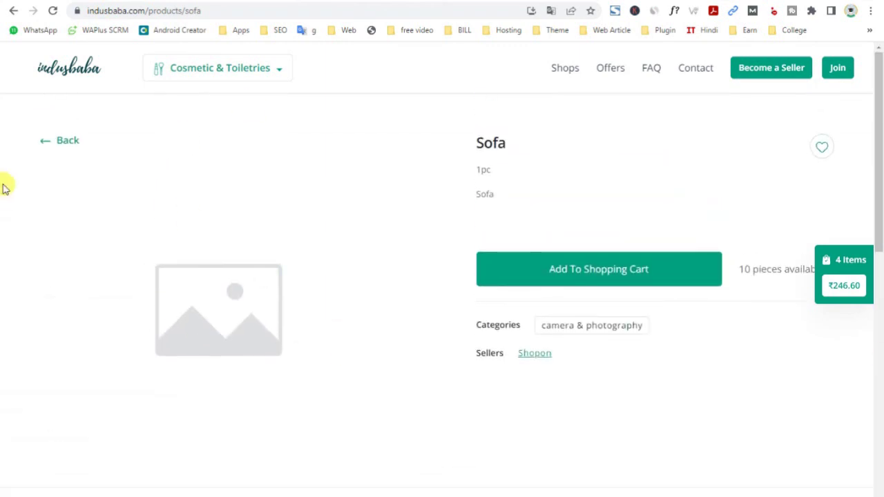
# Reload the Sofa page to show the Face1 image, 10 pieces available and seller Shopon
pyautogui.click(52, 11)
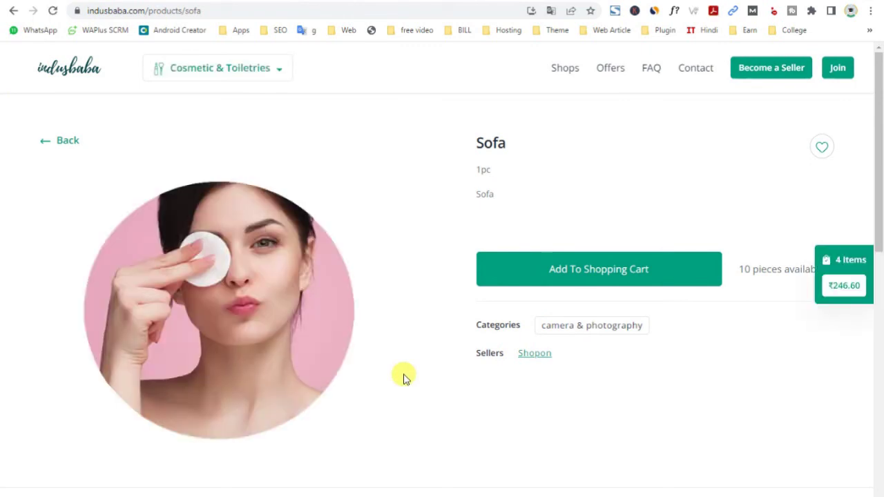
pyautogui.scroll(-3, 310, 249)
pyautogui.scroll(2, 373, 290)
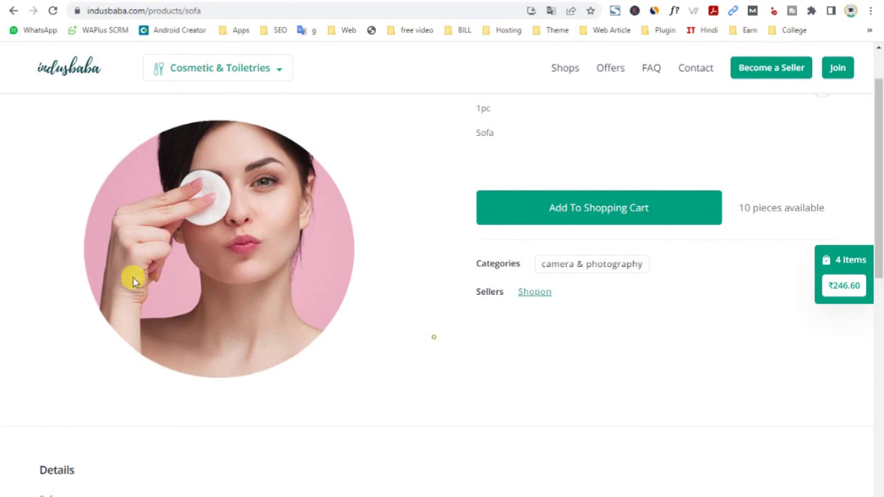
pyautogui.scroll(1, 525, 323)
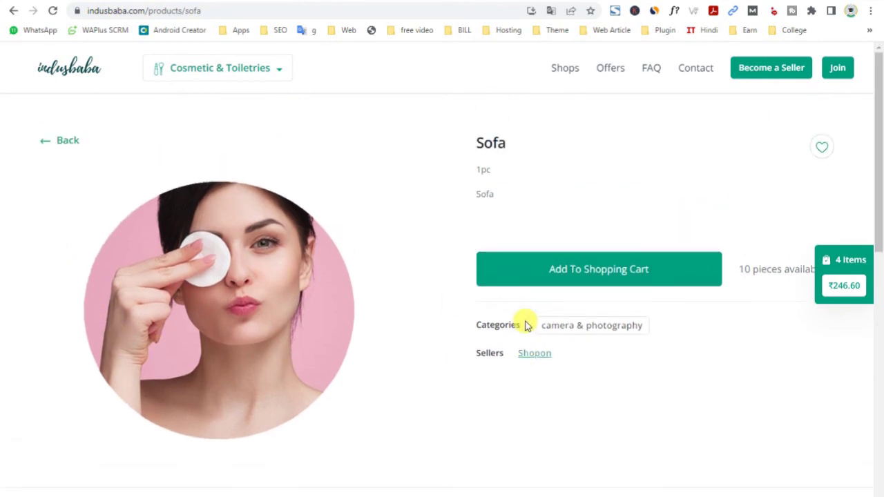
# Return to the Sofa edit form and change its Product Type to Variable Product
pyautogui.hotkey('ctrl', 'Tab')
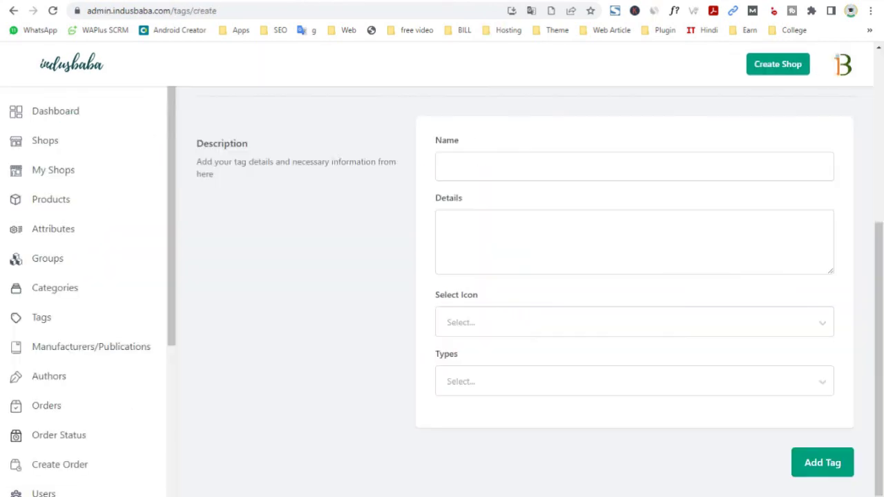
pyautogui.scroll(4, 455, 348)
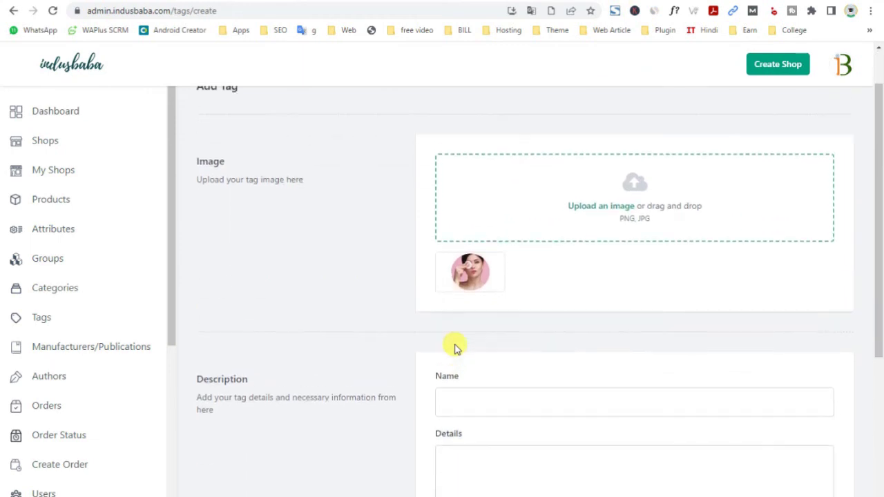
pyautogui.scroll(-3, 454, 348)
pyautogui.hotkey('ctrl', 'Tab')
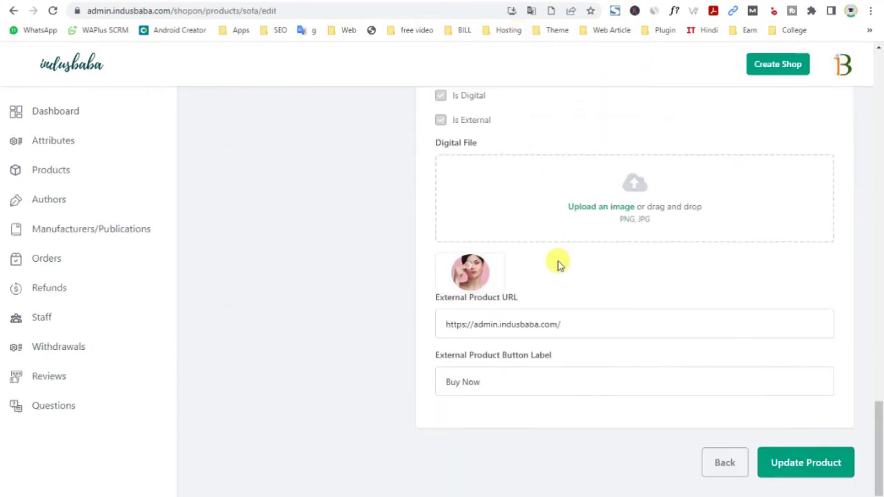
pyautogui.scroll(3, 556, 251)
pyautogui.scroll(2, 557, 268)
pyautogui.scroll(4, 556, 264)
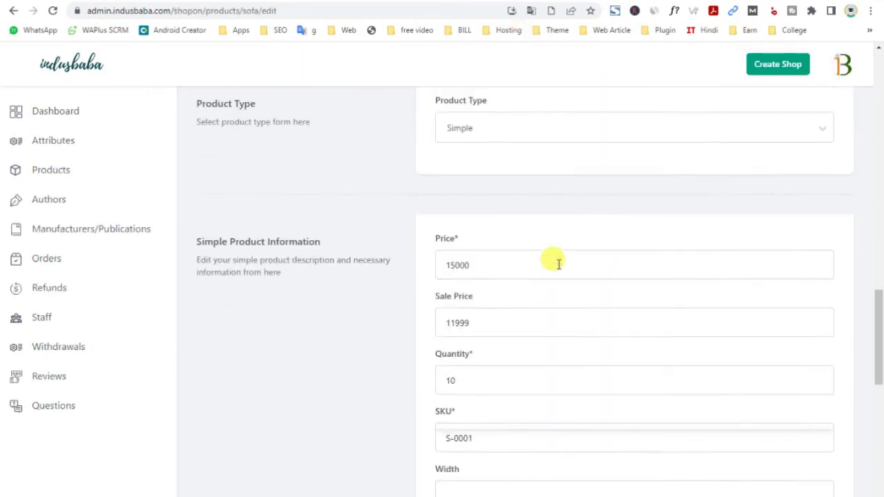
pyautogui.click(501, 198)
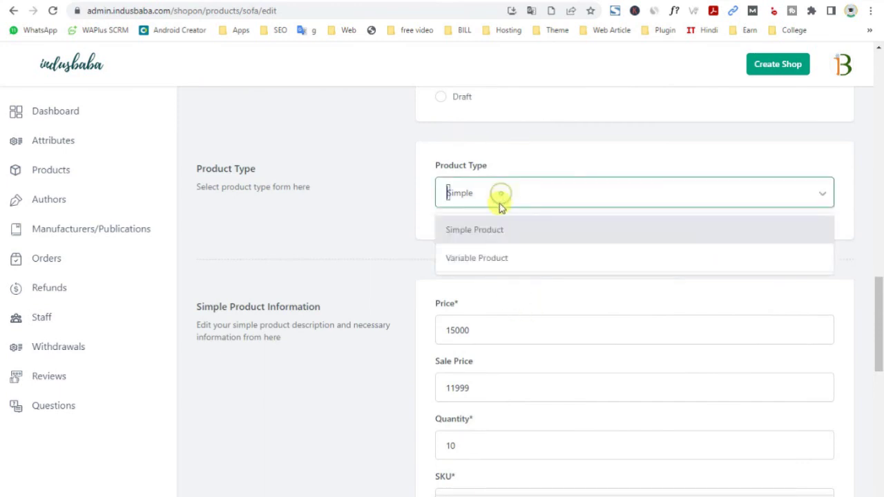
pyautogui.click(484, 257)
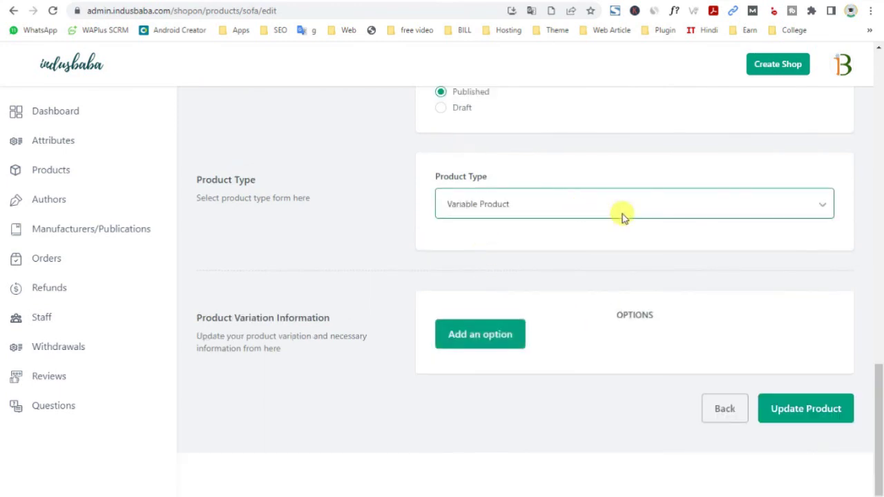
# Add a SIZE option with the values Small and Medium
pyautogui.click(477, 336)
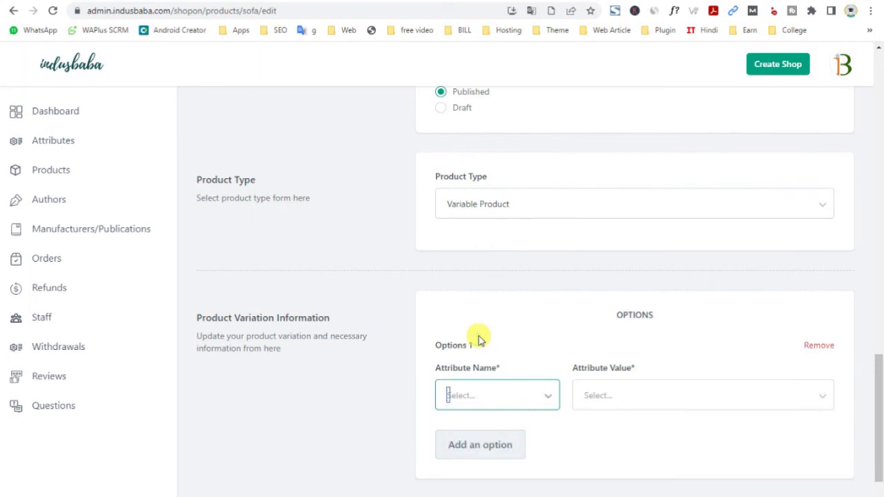
pyautogui.scroll(-1, 478, 337)
pyautogui.click(474, 339)
pyautogui.click(459, 382)
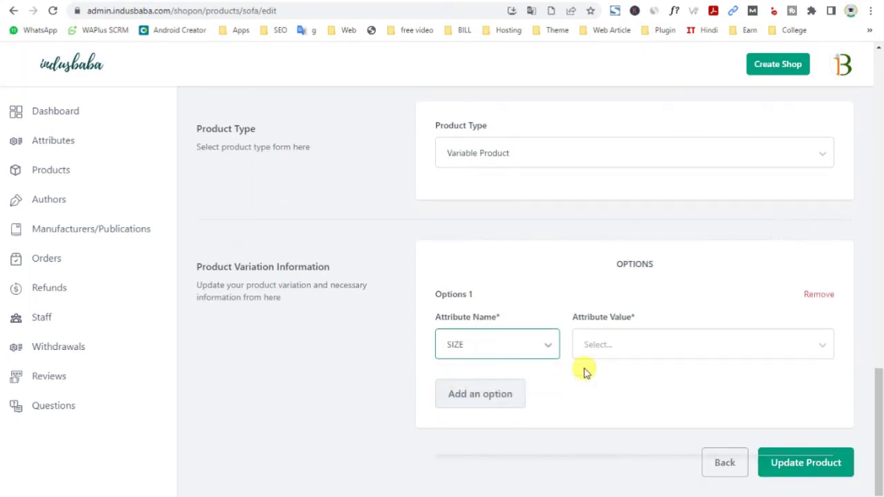
pyautogui.click(604, 346)
pyautogui.click(599, 382)
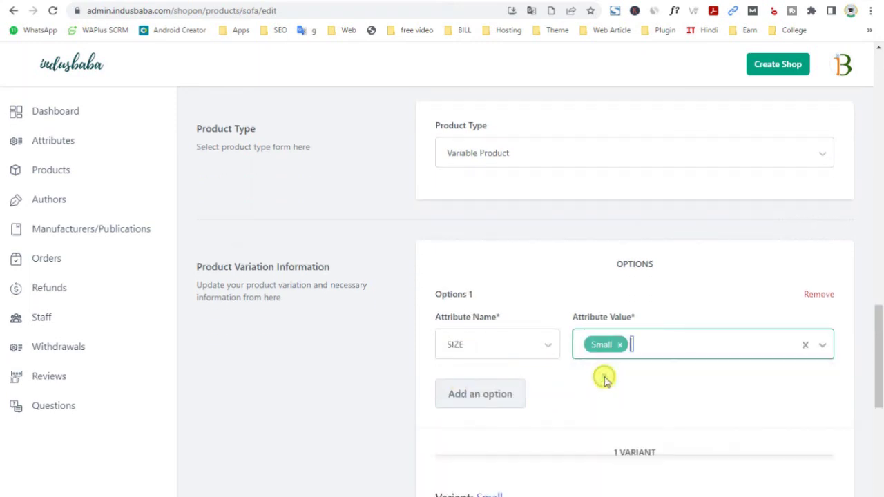
pyautogui.click(654, 345)
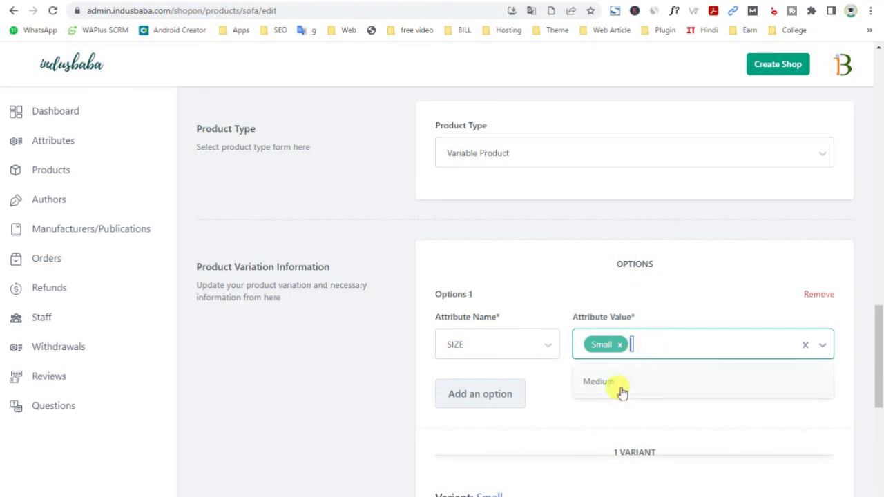
pyautogui.click(619, 387)
# Review the Small variant's still-blank price, SKU and quantity fields
pyautogui.scroll(-2, 483, 387)
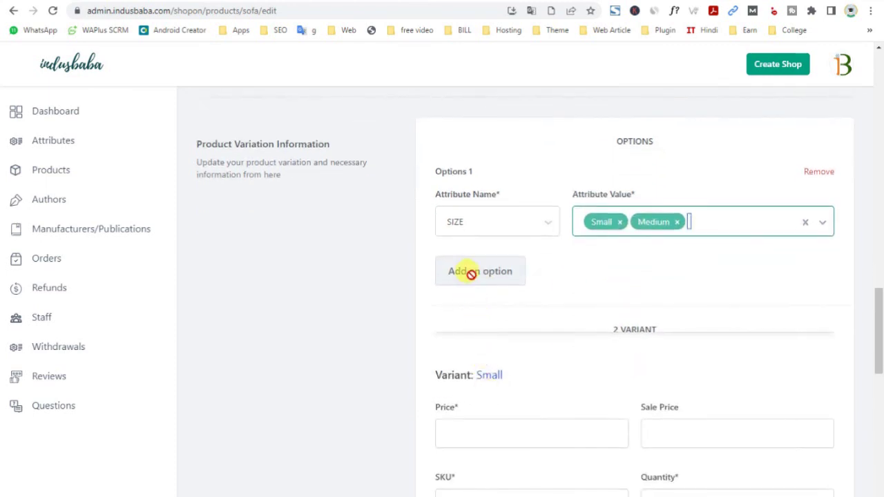
pyautogui.scroll(-4, 469, 270)
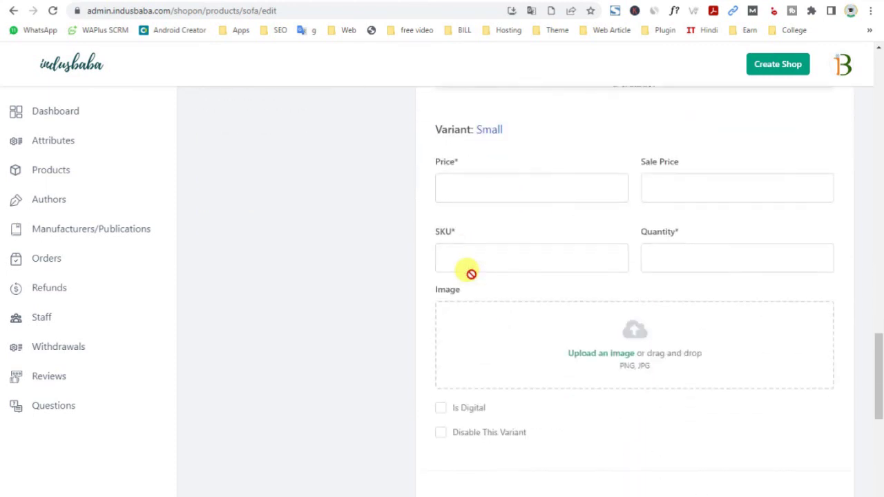
pyautogui.click(477, 179)
pyautogui.click(452, 257)
pyautogui.click(685, 257)
pyautogui.scroll(-1, 635, 363)
pyautogui.scroll(-5, 620, 306)
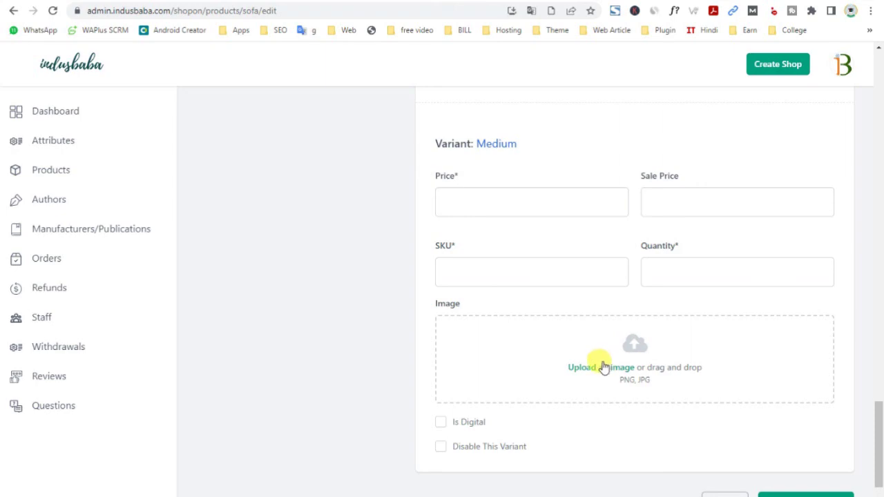
pyautogui.scroll(3, 602, 366)
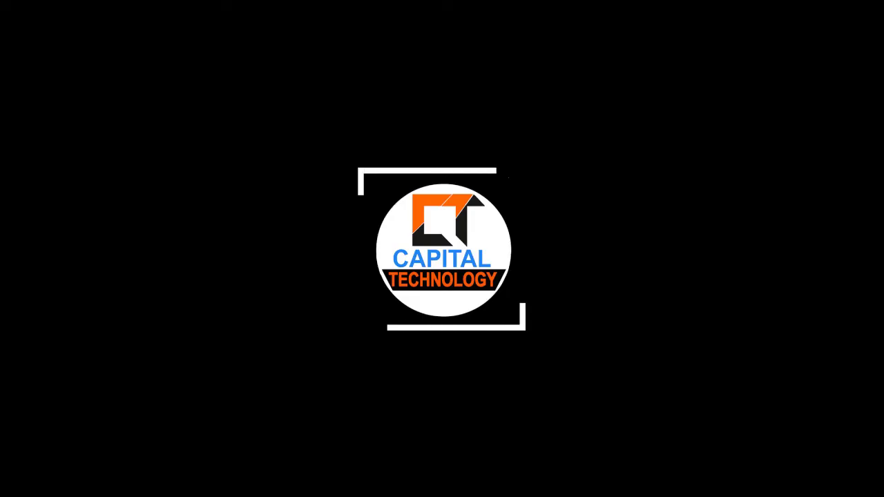